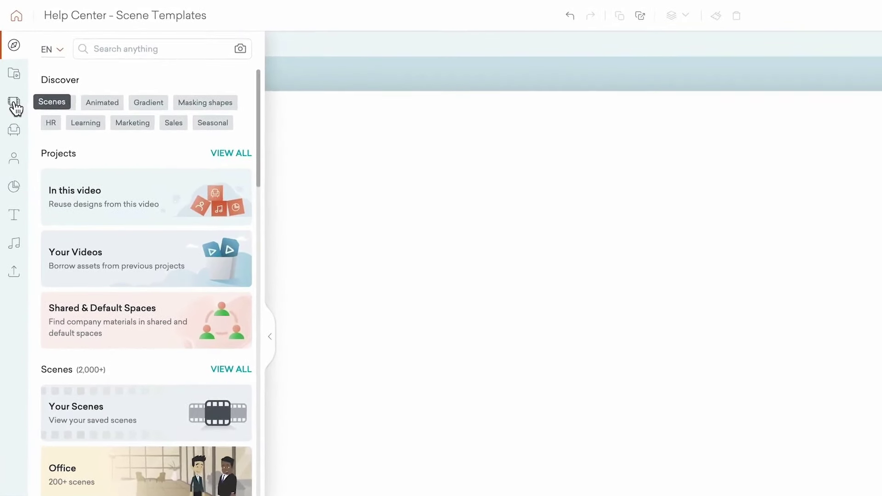
Show Vyond's Scenes library with Office, Training, Home, Travel and Charts & Data categories.
click(16, 106)
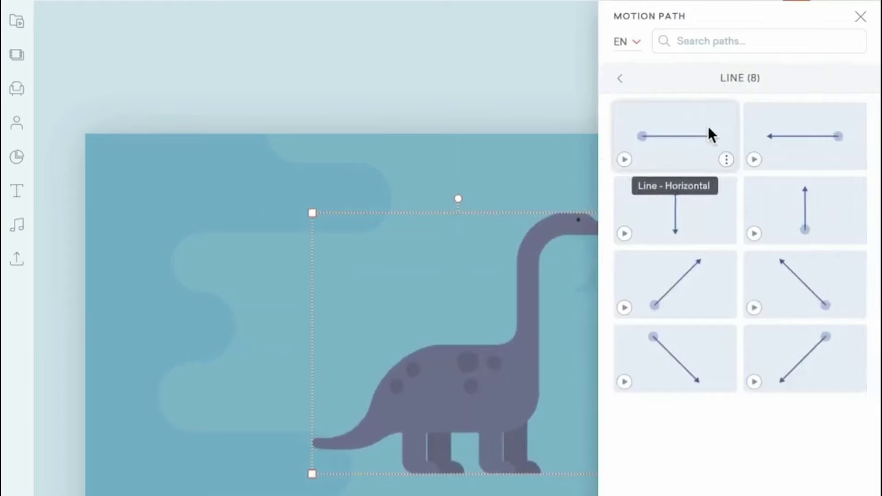
Give the dinosaur a Line - Horizontal motion path, check Path Settings, then view scenes 2 and 3.
click(708, 134)
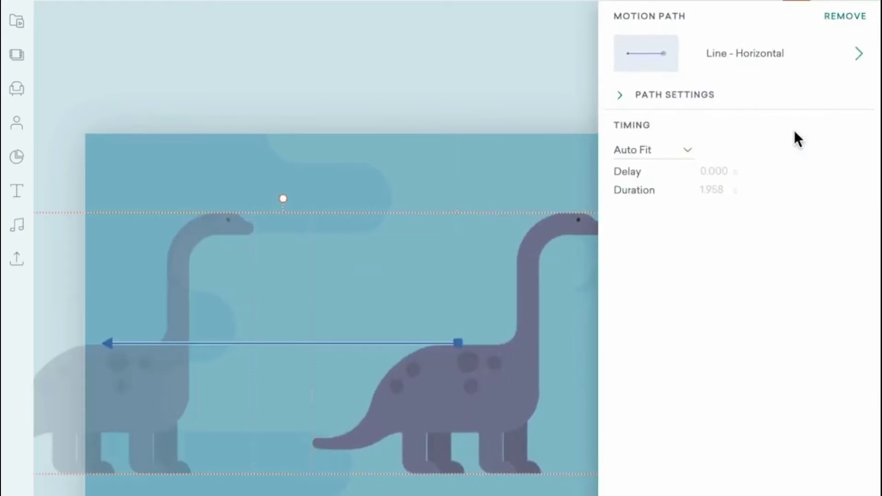
click(623, 91)
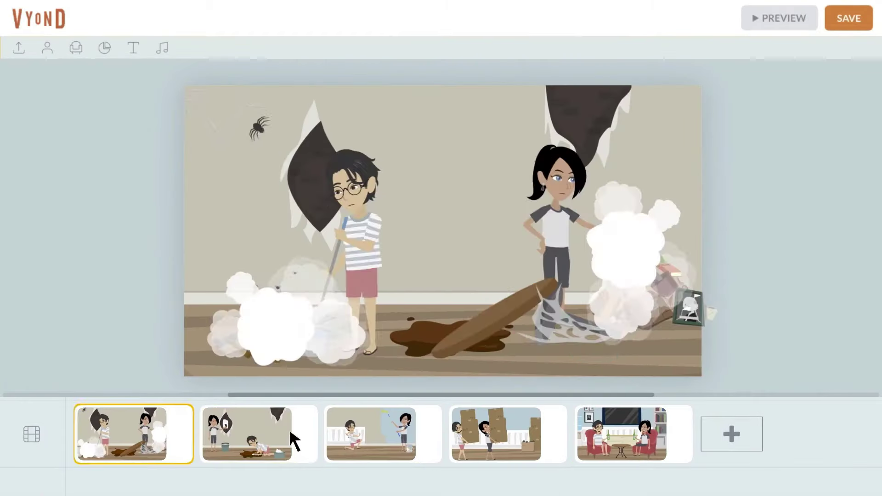
click(291, 429)
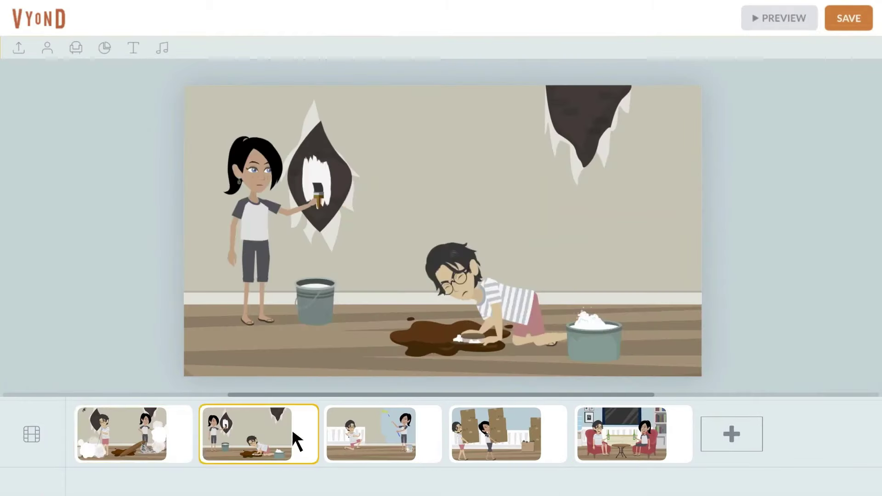
click(423, 432)
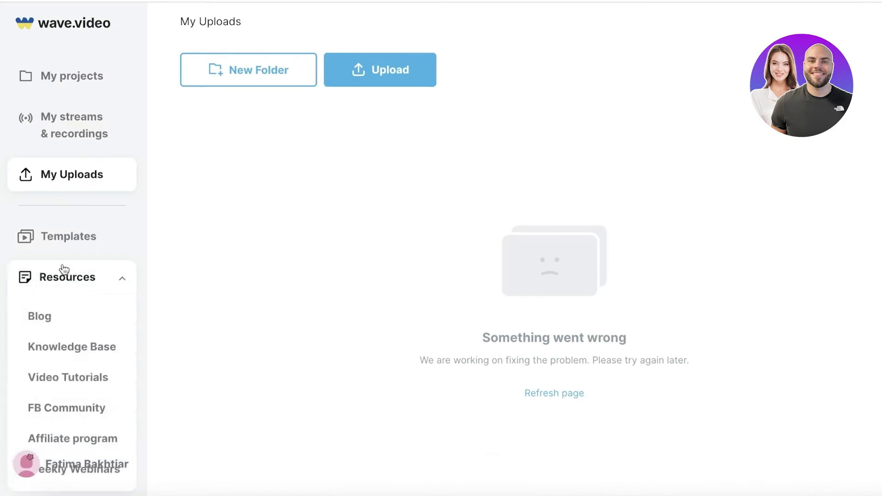
Go from the Wave.video dashboard to the My Uploads page.
click(63, 270)
click(74, 246)
click(124, 169)
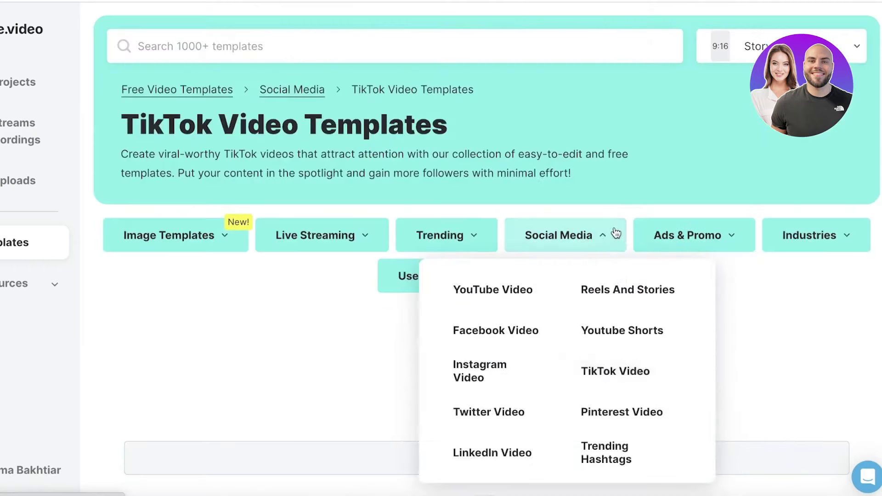
scroll(533, 163, down, 5)
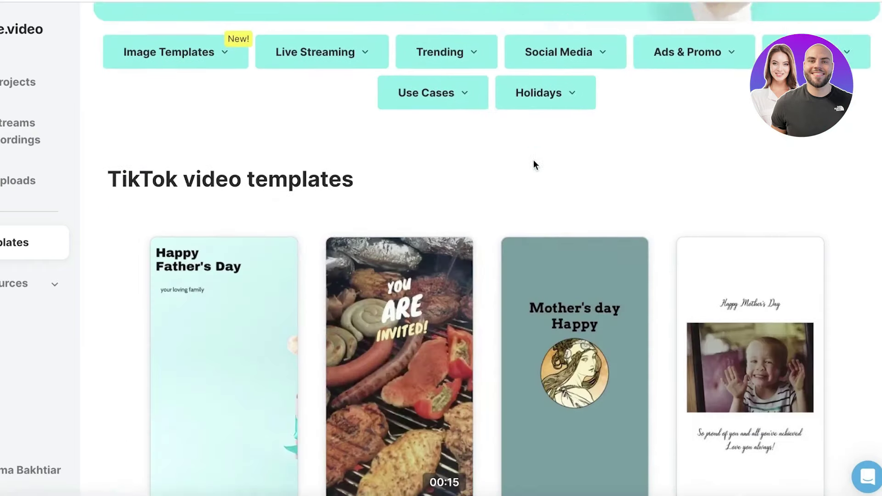
scroll(528, 246, down, 8)
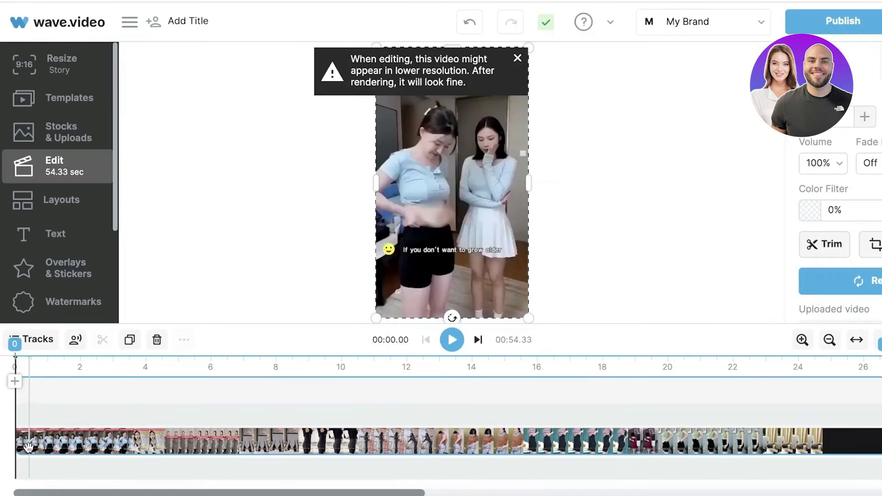
Place the uploaded vertical clip on the timeline, move to about 11 s, and open Trim Video.
drag(28, 447, 63, 443)
drag(390, 440, 348, 442)
double_click(400, 439)
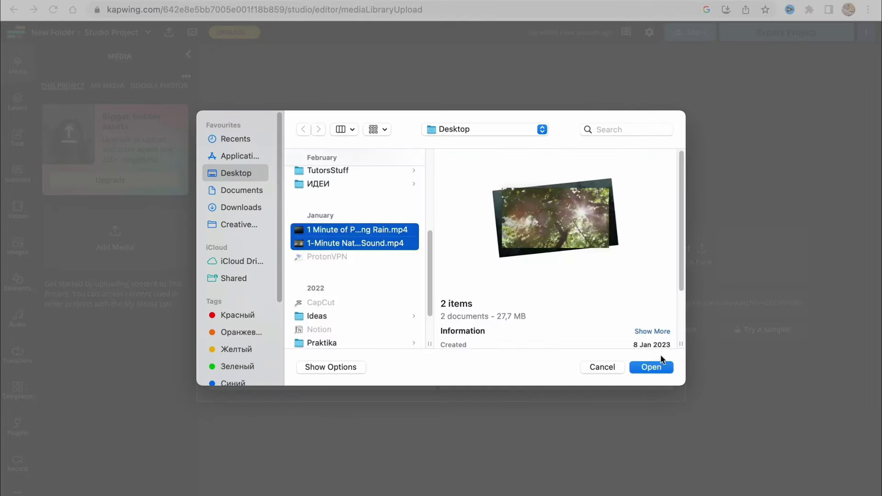
Upload both nature mp4s, crop the forest clip from its top-left corner, and show MP4 export settings.
click(650, 367)
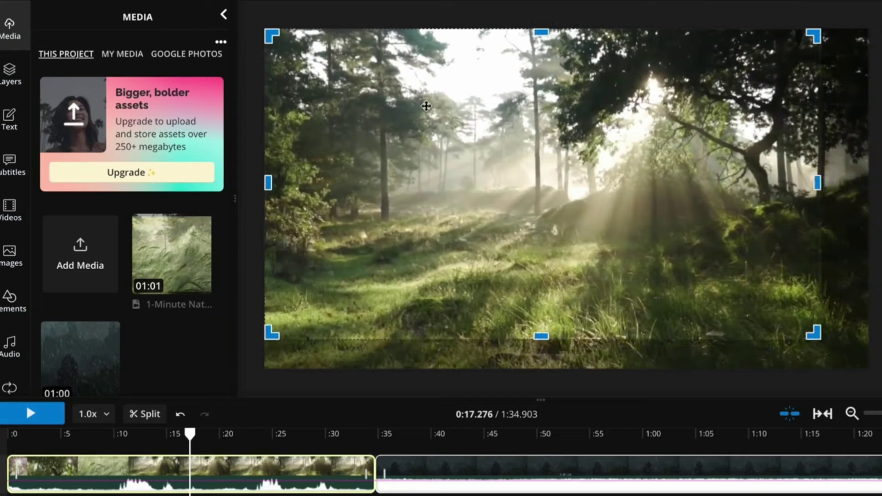
drag(265, 42, 329, 61)
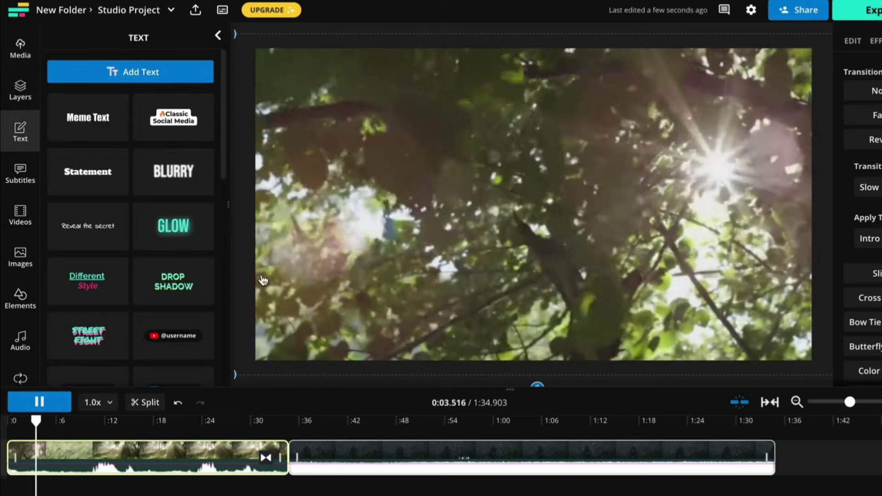
key(space)
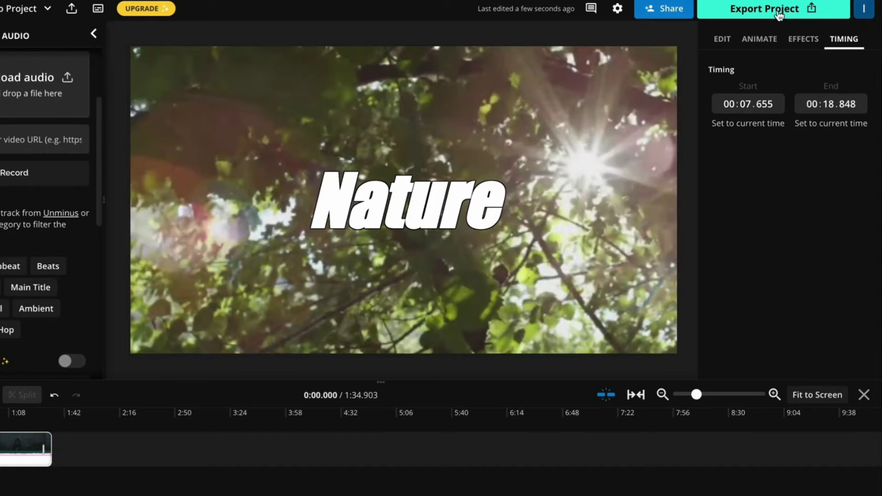
click(776, 10)
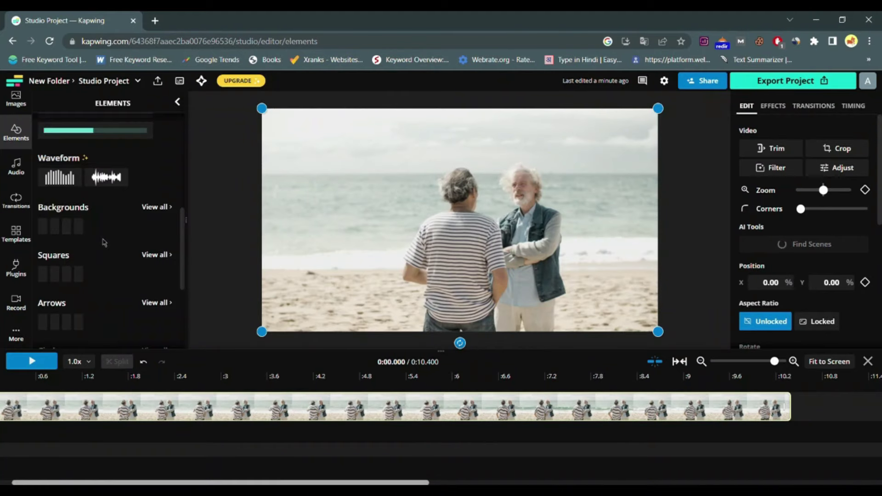
Add a grinning emoji to the beach video and browse the Plugins and Subtitles panels.
scroll(110, 229, up, 10)
click(113, 279)
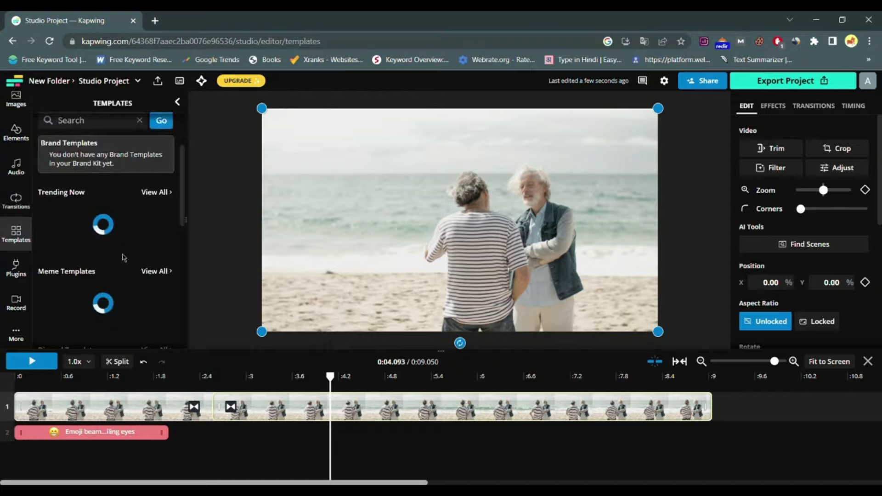
scroll(124, 258, down, 1)
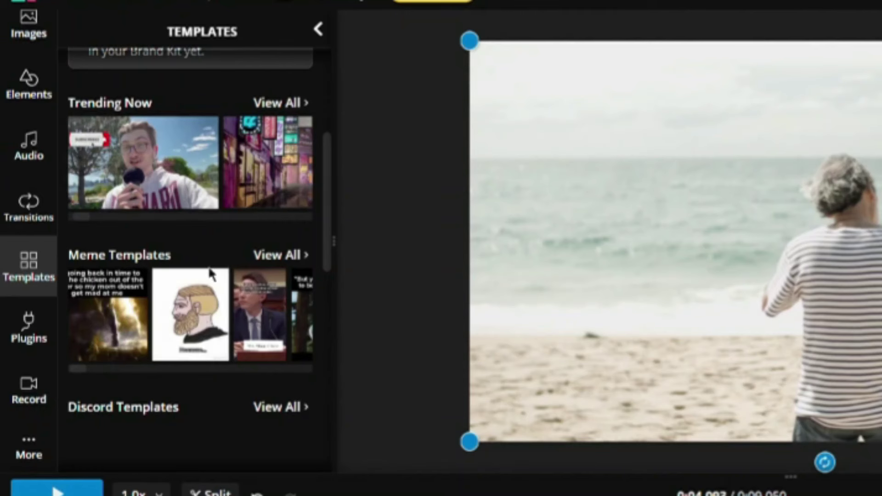
click(39, 333)
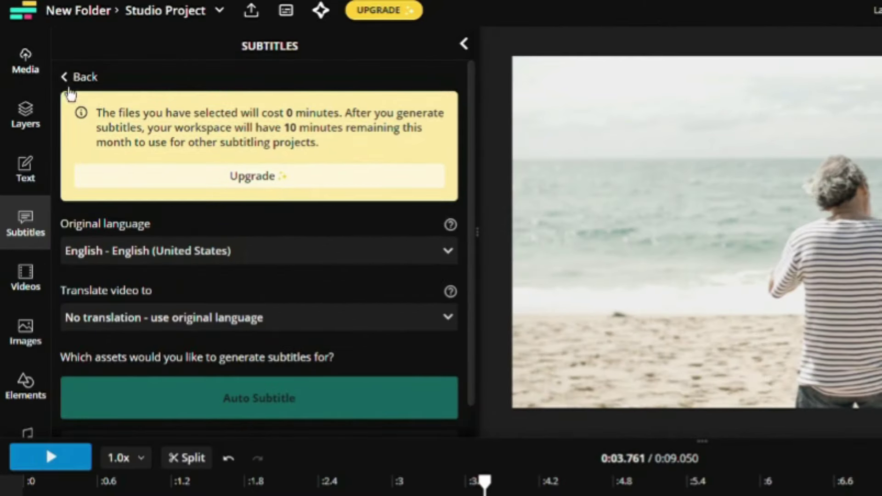
click(66, 80)
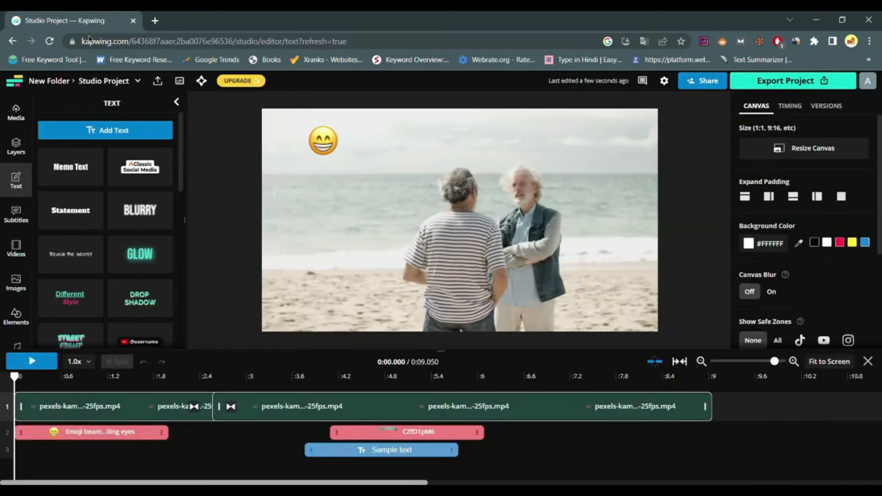
scroll(122, 245, down, 4)
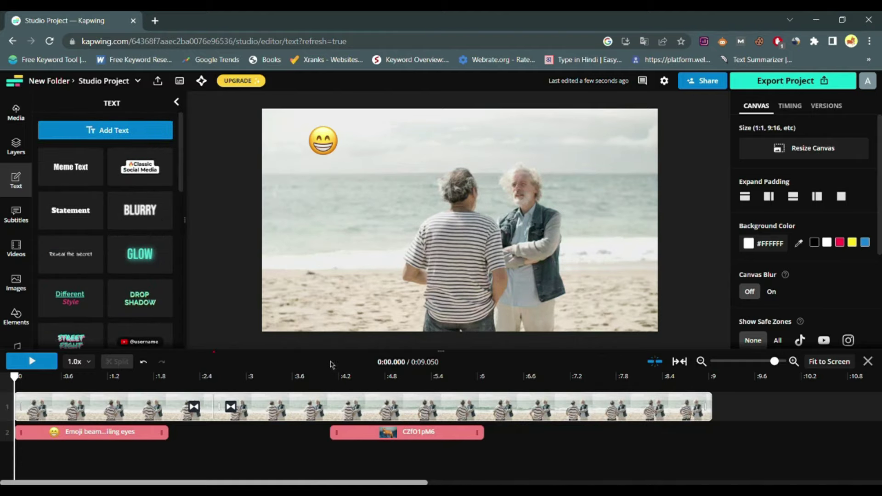
Jump to about 4.5 s, then copy a temporary e-mail address for the Descript sign-up.
click(360, 376)
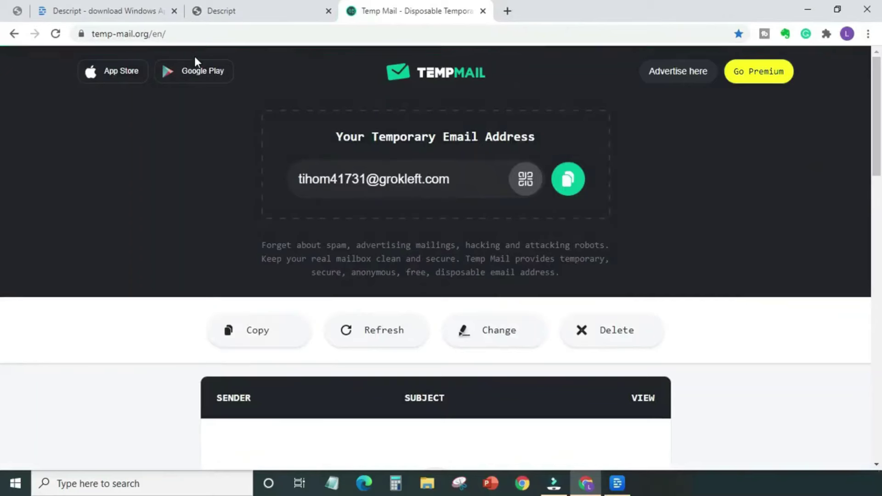
click(568, 180)
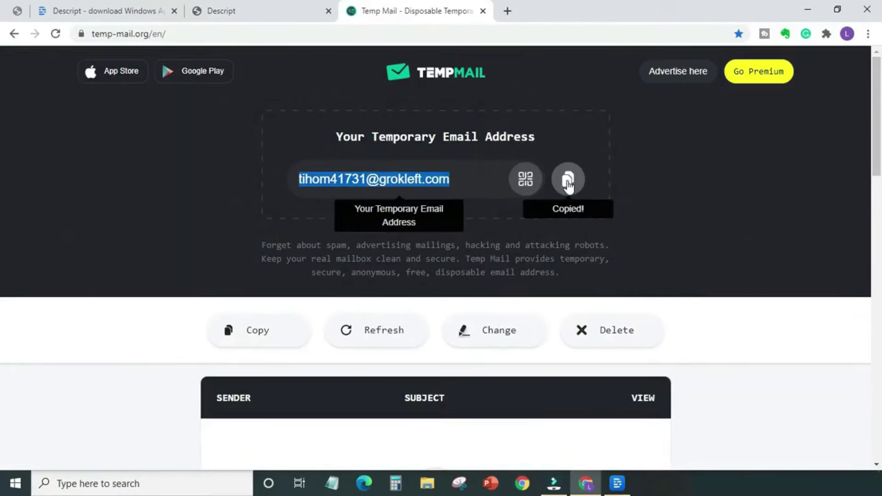
click(284, 12)
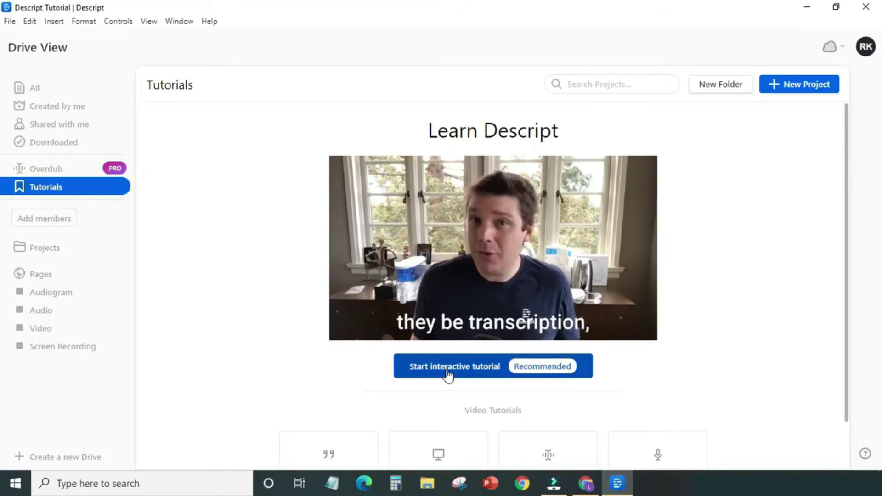
Open the Editing Basics tutorial from Descript's Projects and play its transcript.
click(61, 254)
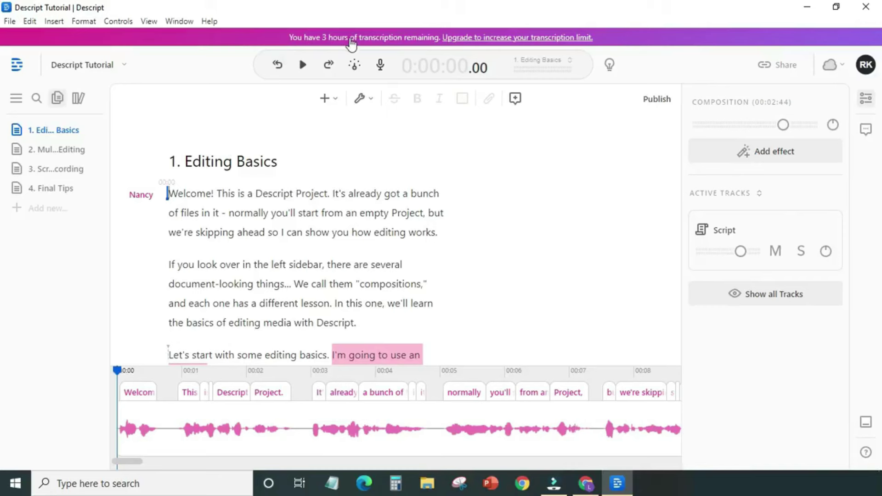
click(302, 64)
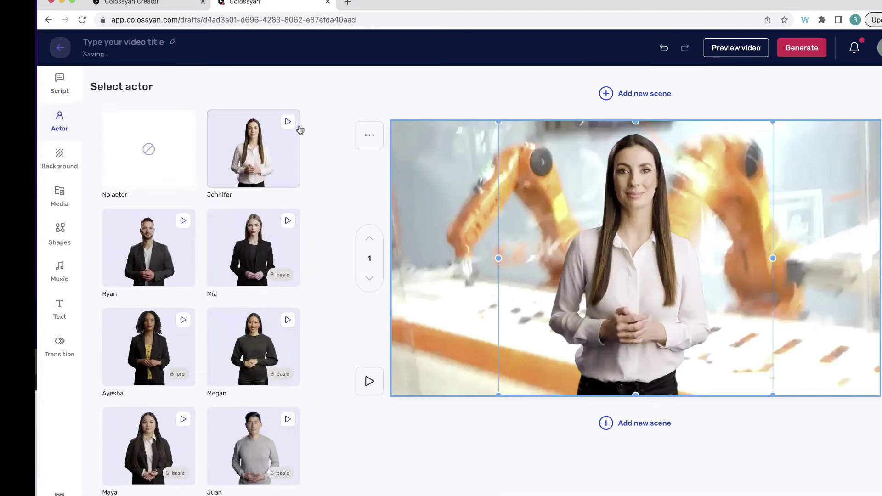
Try Ryan as presenter, switch back to Jennifer, and move her toward the scene's left.
click(146, 257)
click(288, 128)
scroll(279, 393, down, 10)
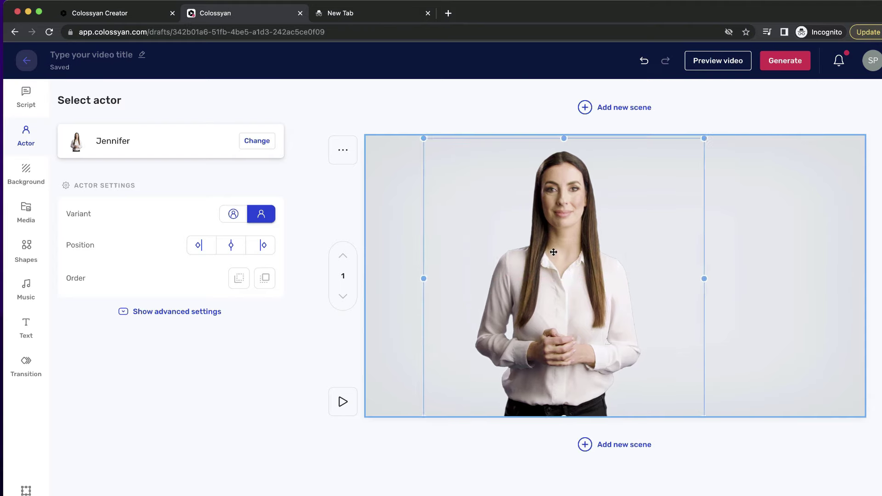
mouse_move(551, 248)
mouse_down()
mouse_move(464, 249)
mouse_move(646, 249)
mouse_move(546, 248)
mouse_up()
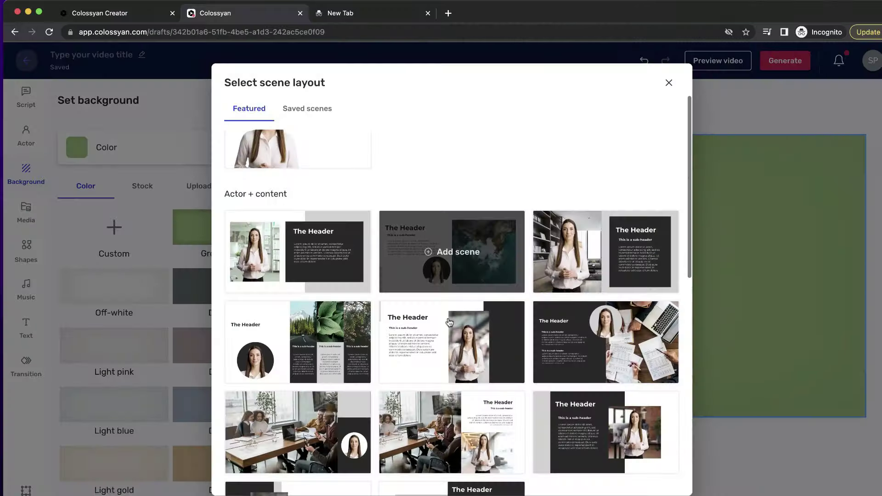
scroll(450, 321, down, 1)
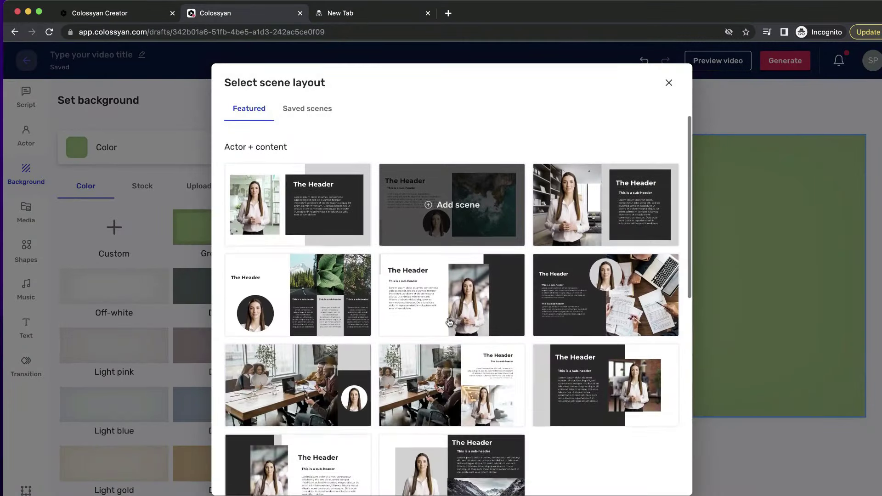
scroll(528, 206, up, 3)
click(669, 84)
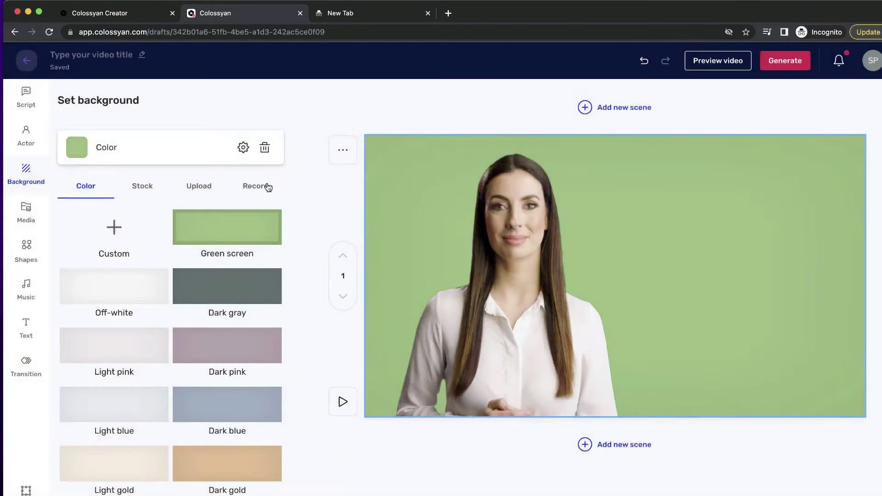
Browse the Shapes and Music panels, then play the finished changelog video project.
click(29, 257)
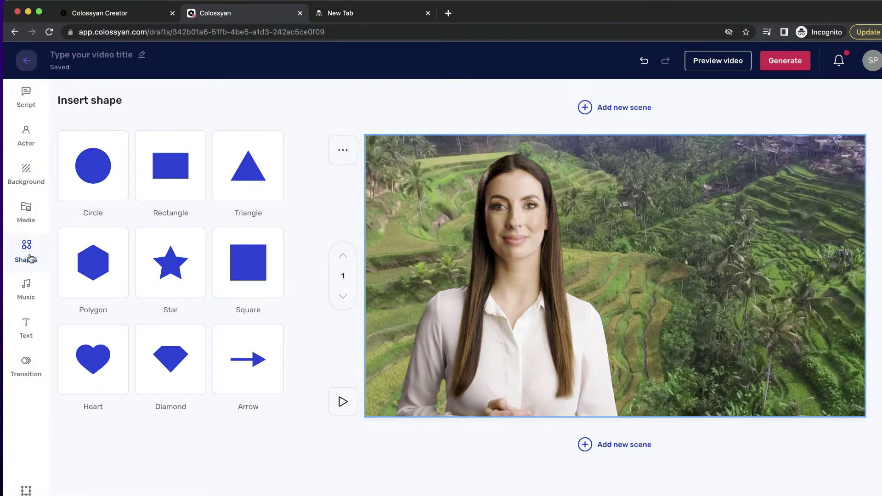
click(26, 289)
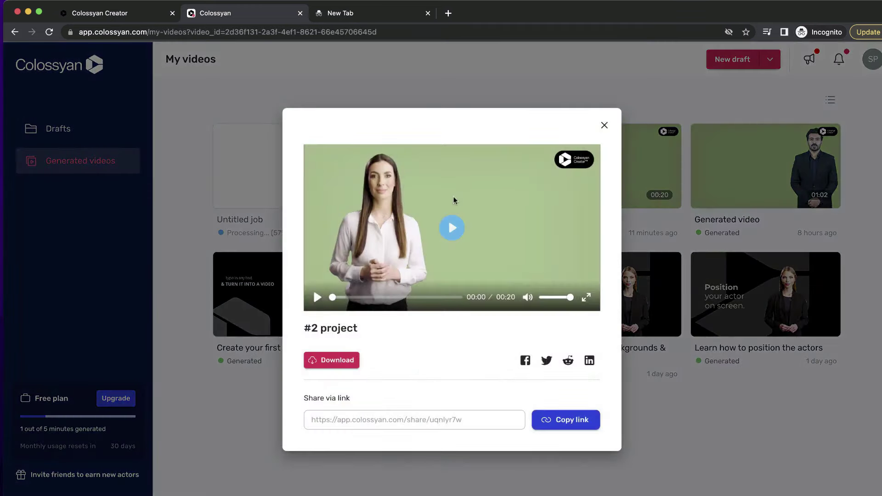
click(452, 228)
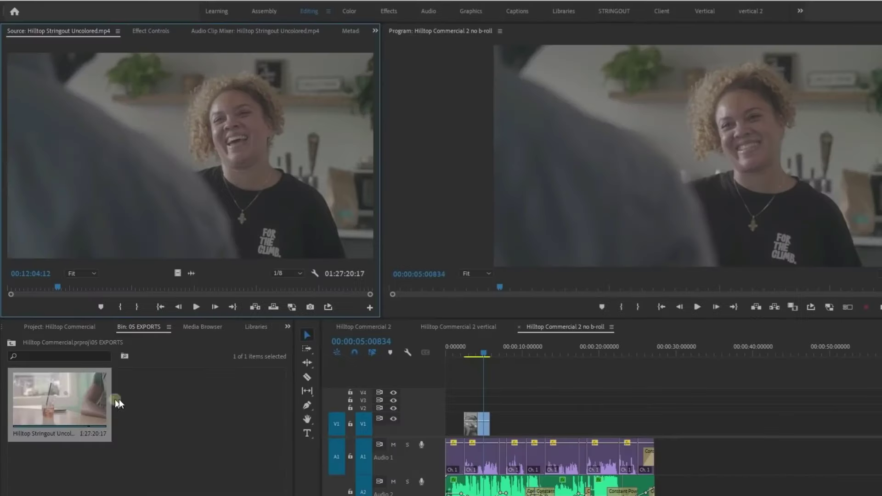
Add the stringout clip to the sequence and split the turntable clip at the playhead.
click(46, 393)
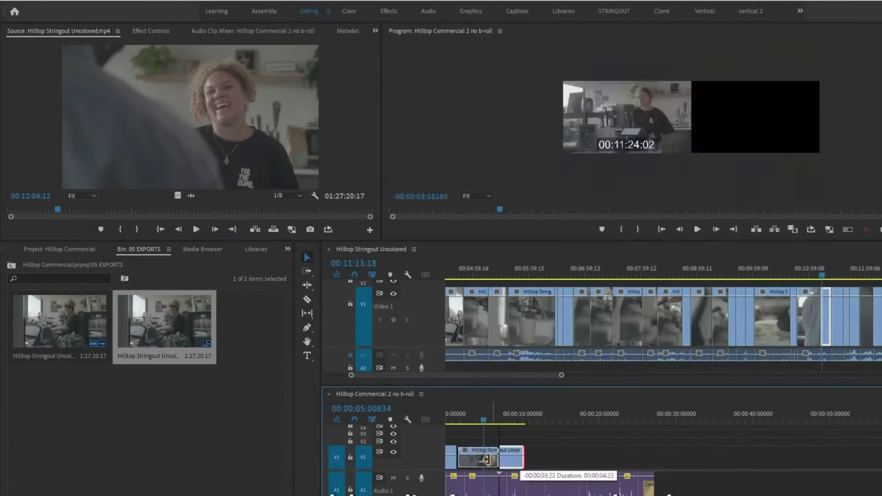
drag(592, 473, 503, 459)
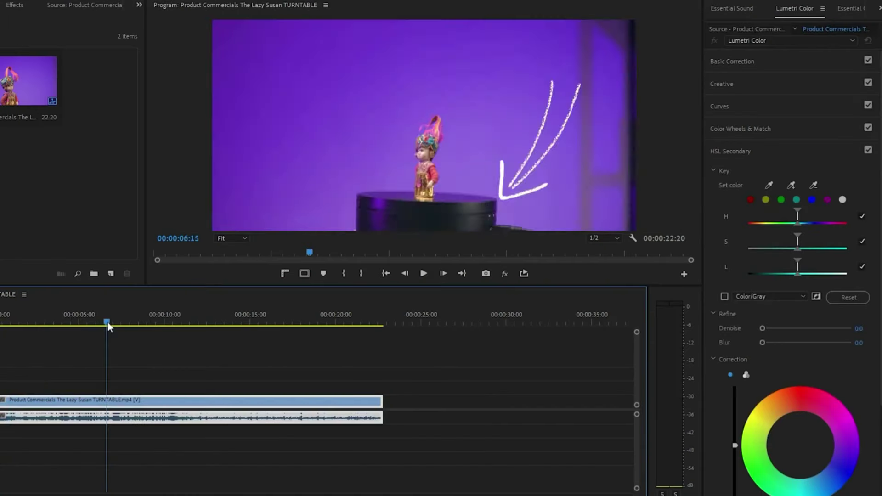
mouse_move(108, 322)
mouse_down()
mouse_move(83, 325)
mouse_move(128, 324)
mouse_move(34, 325)
mouse_move(108, 330)
mouse_up()
key(ctrl+k)
Set up Scene Edit Detection on the turntable clip with Create clip marker ticked.
right_click(144, 399)
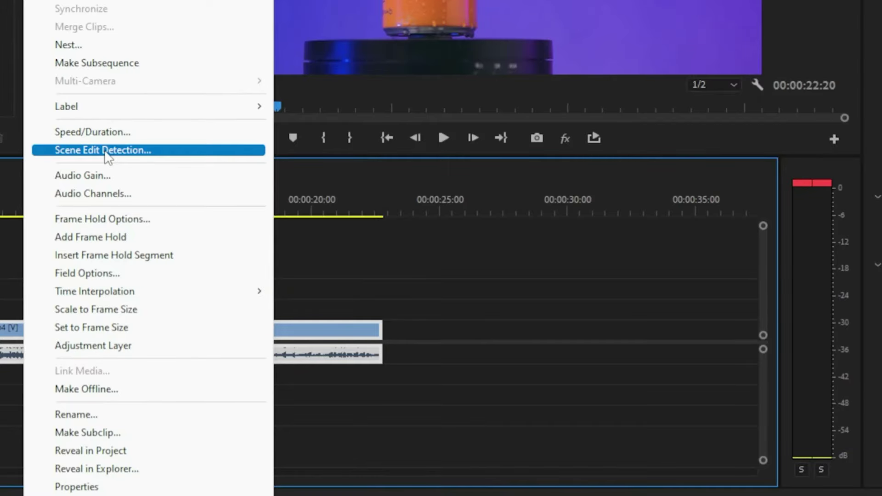
click(106, 151)
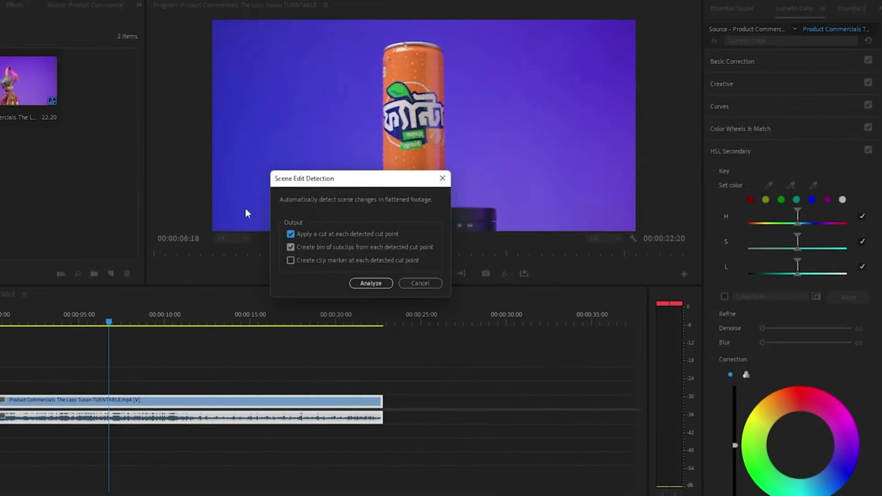
click(293, 277)
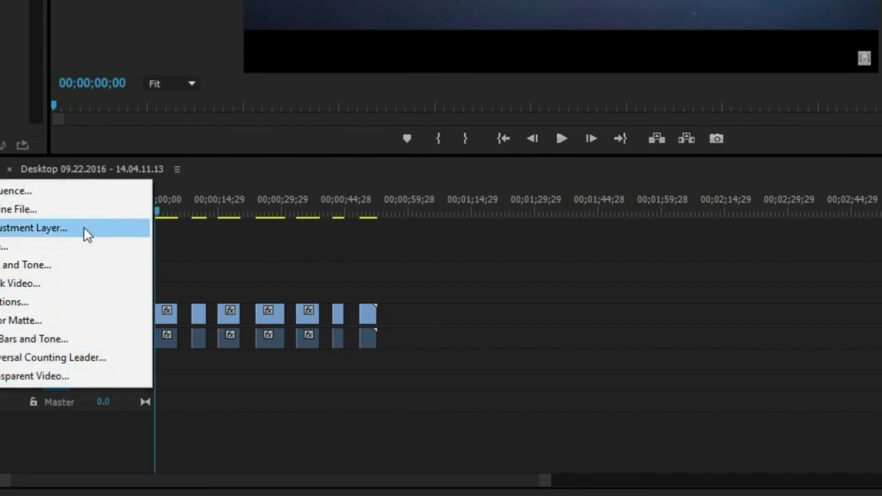
Create a 1920×1080 adjustment layer and bring up editing options for the V2 clips.
click(84, 228)
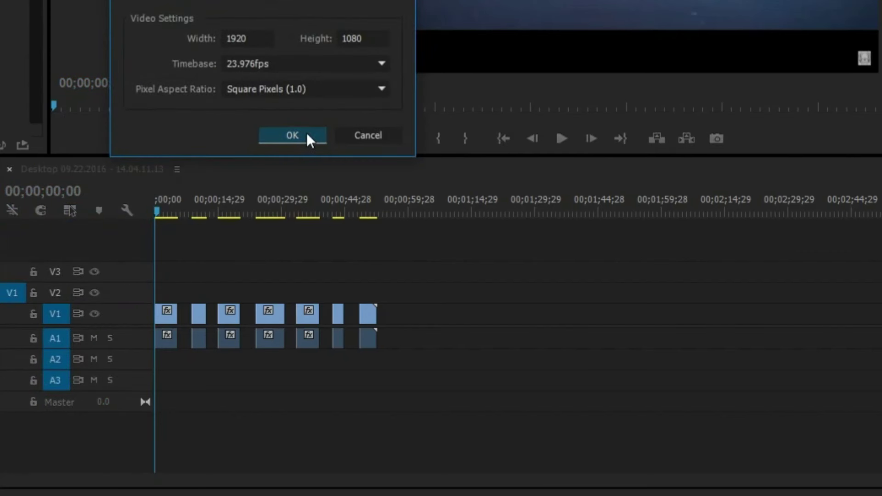
click(307, 133)
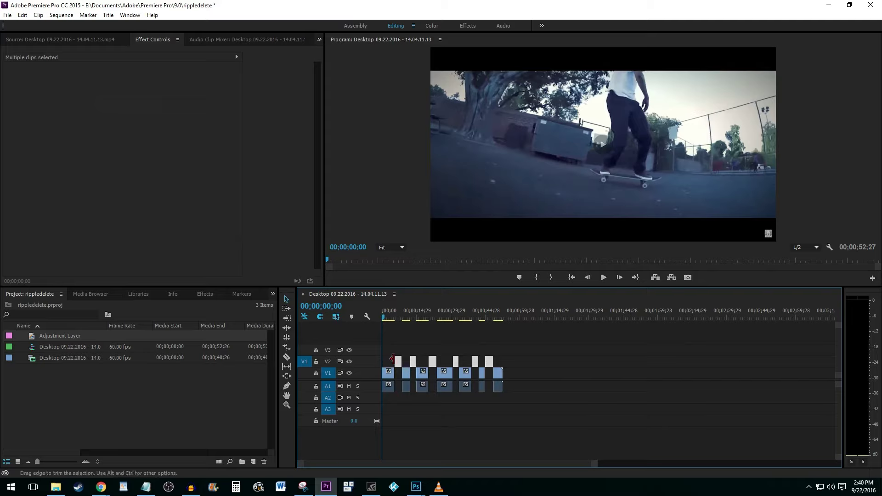
right_click(399, 365)
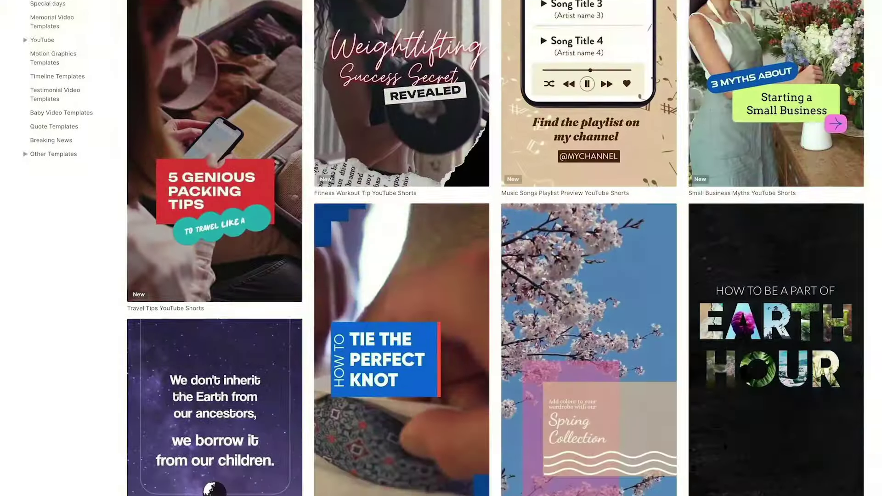
Find the sneaker sale template in the InVideo gallery and open it in the editor.
scroll(440, 248, down, 15)
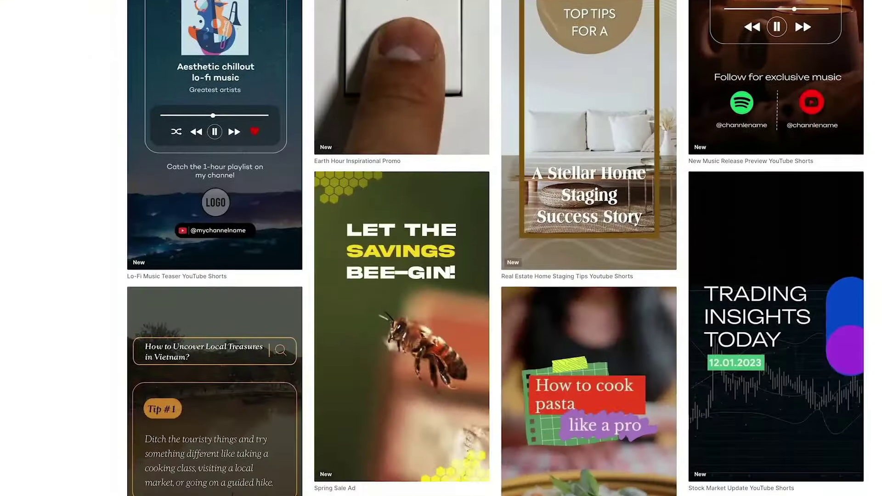
scroll(441, 248, down, 15)
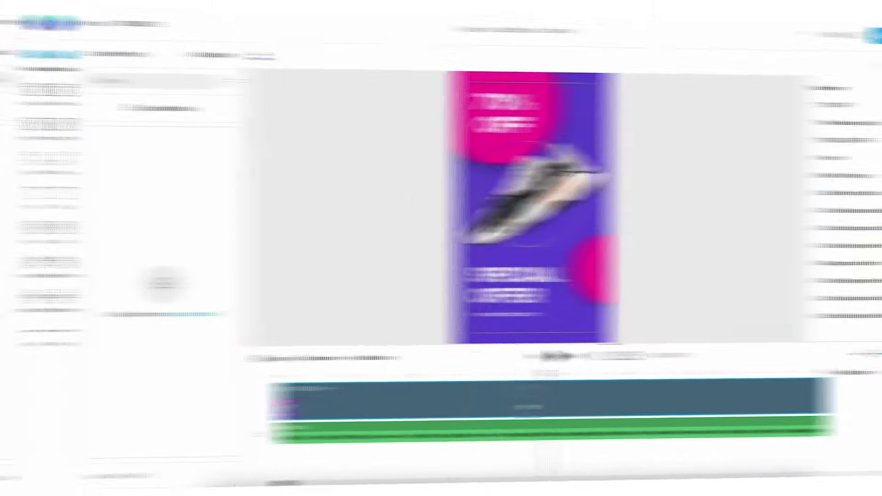
click(382, 401)
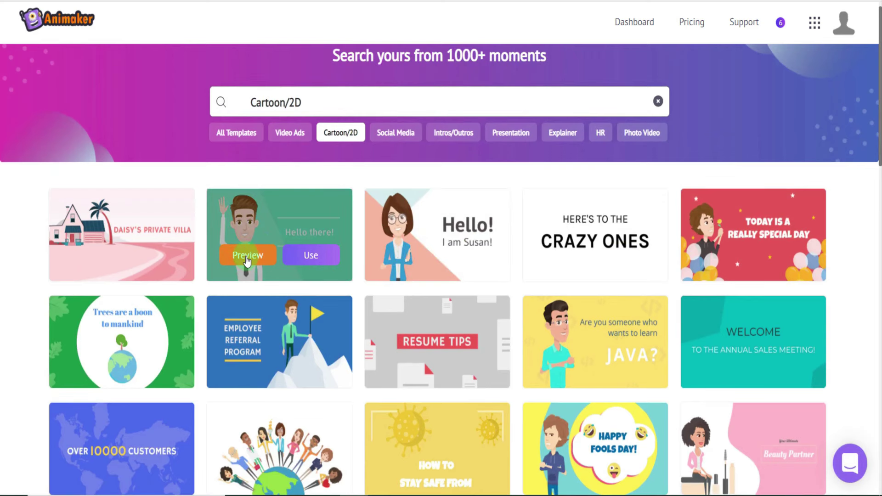
Start editing the waving-man template from the Cartoon/2D templates in Animaker.
click(302, 263)
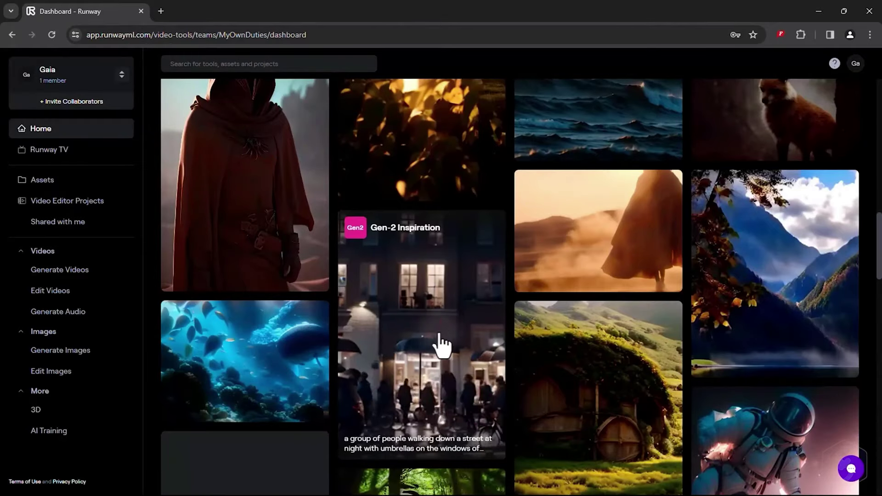
Open a Gen-2 example and extend the icy landscape clip by 4 seconds.
click(440, 343)
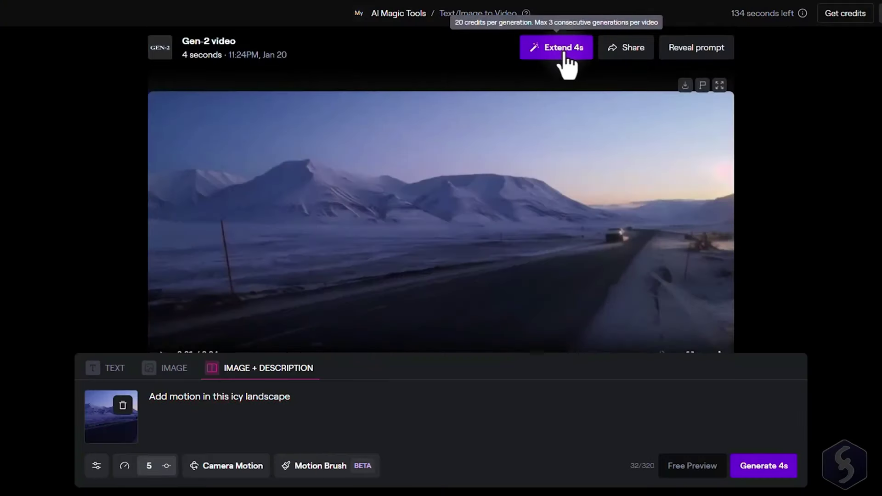
click(563, 51)
scroll(568, 64, down, 2)
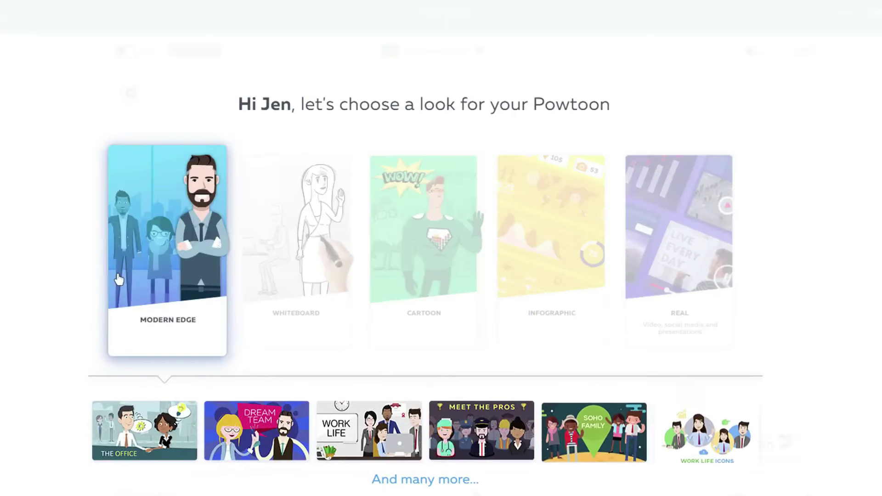
Choose the Whiteboard look for the new Powtoon video.
click(262, 258)
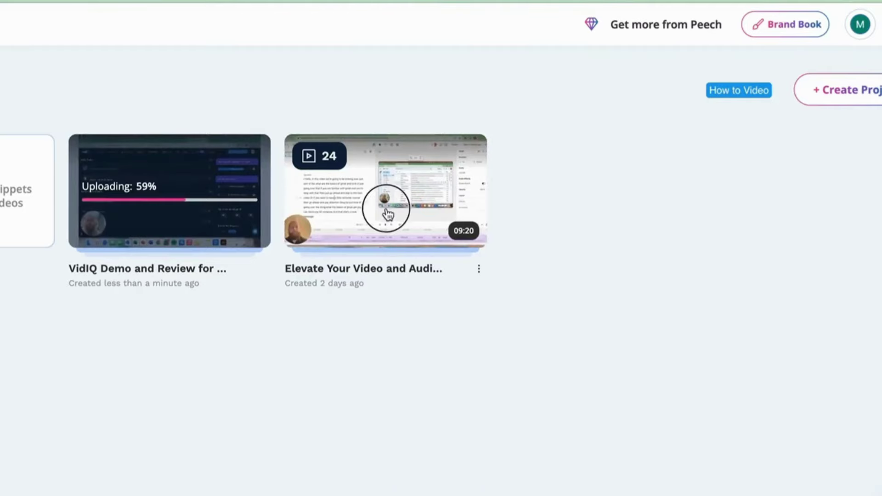
Open the Descript review project's clips and bring up the clip's Frame settings.
click(388, 213)
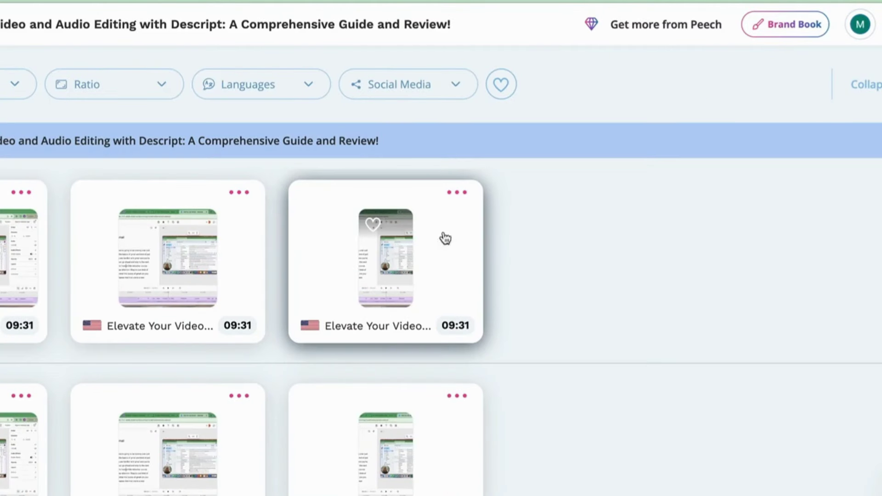
scroll(500, 262, down, 7)
scroll(591, 295, down, 4)
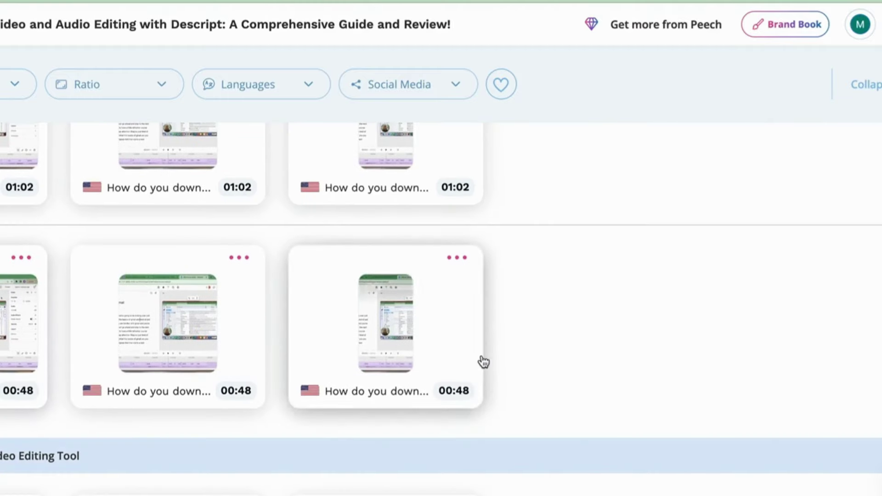
scroll(585, 348, down, 6)
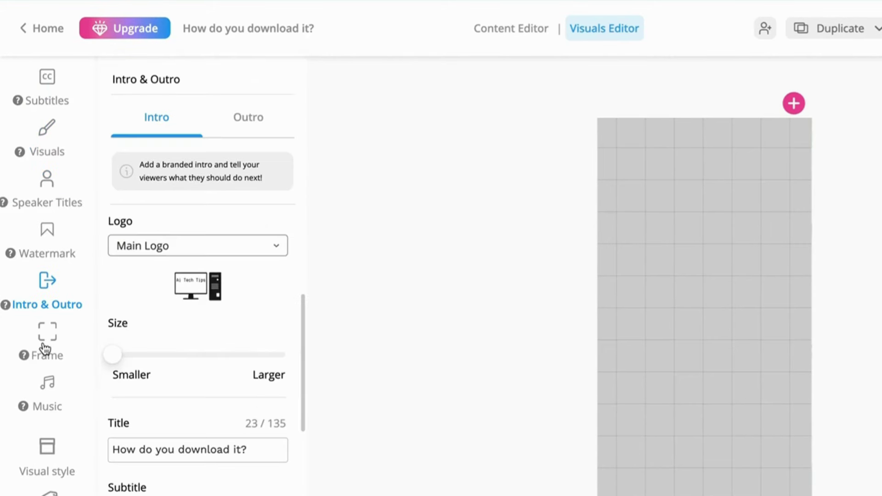
click(44, 349)
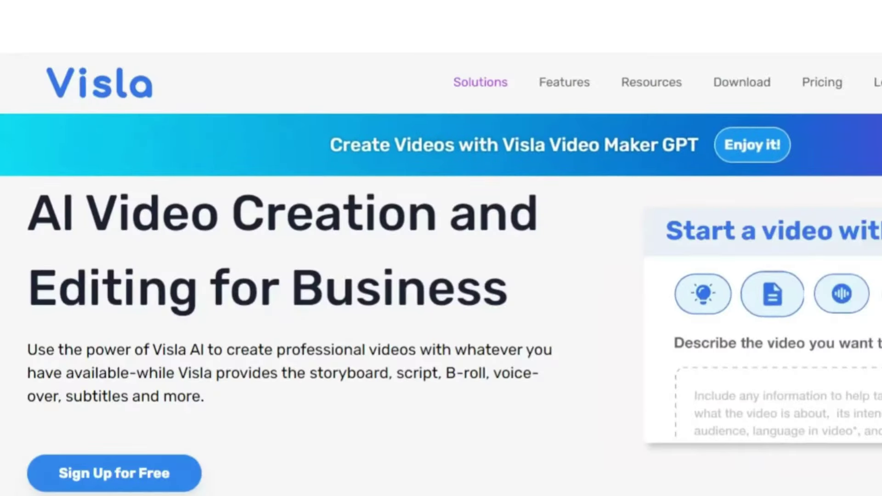
Sign up for Visla, pass the onboarding tip, create a video and select its whole script.
scroll(441, 276, down, 8)
scroll(441, 276, down, 4)
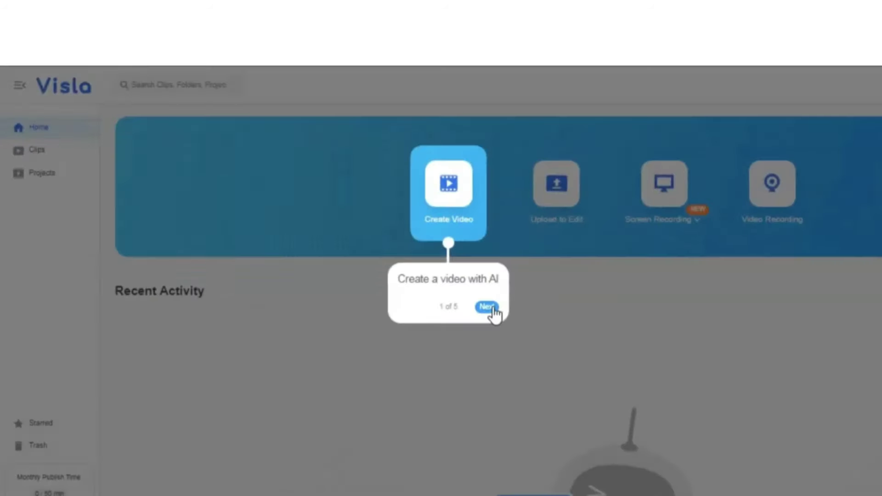
click(488, 307)
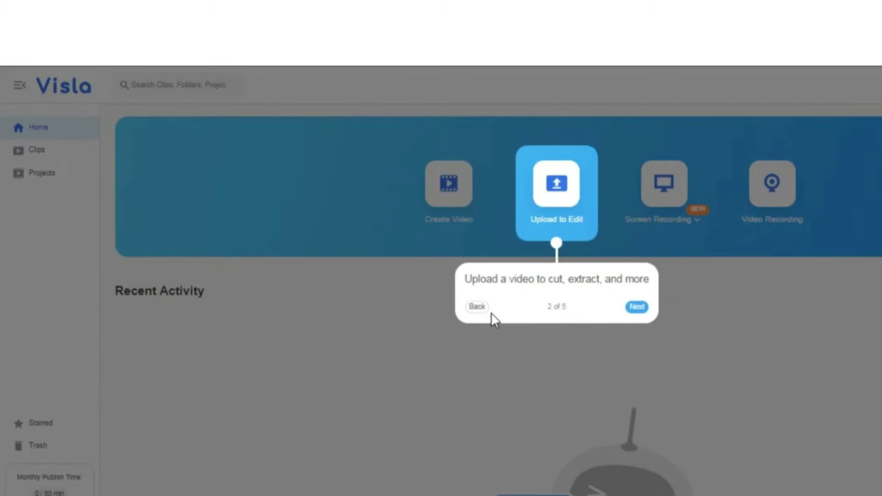
click(633, 308)
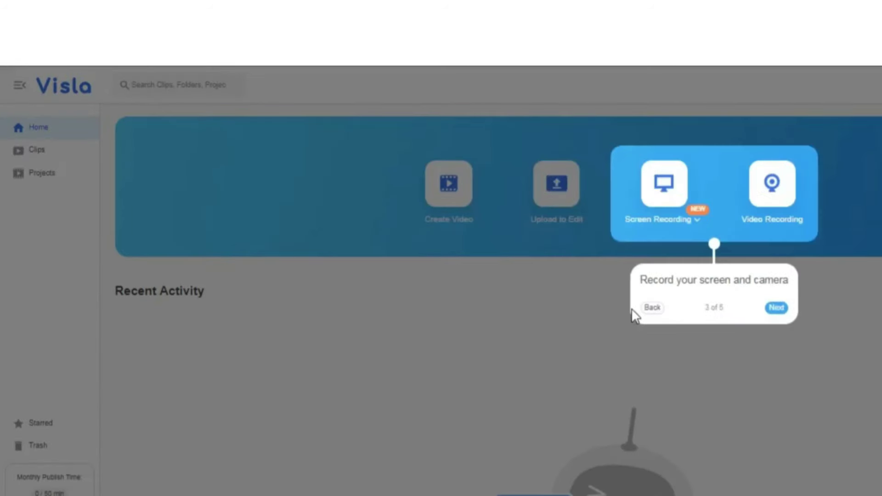
click(444, 188)
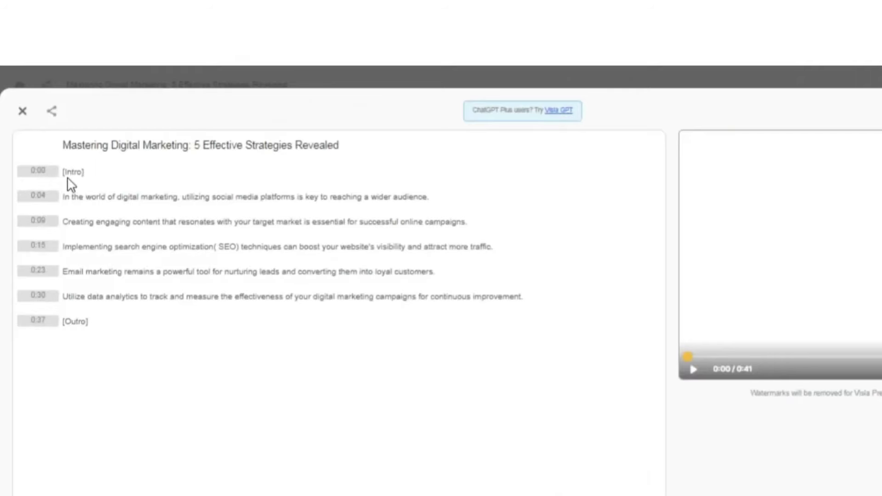
drag(83, 306, 21, 161)
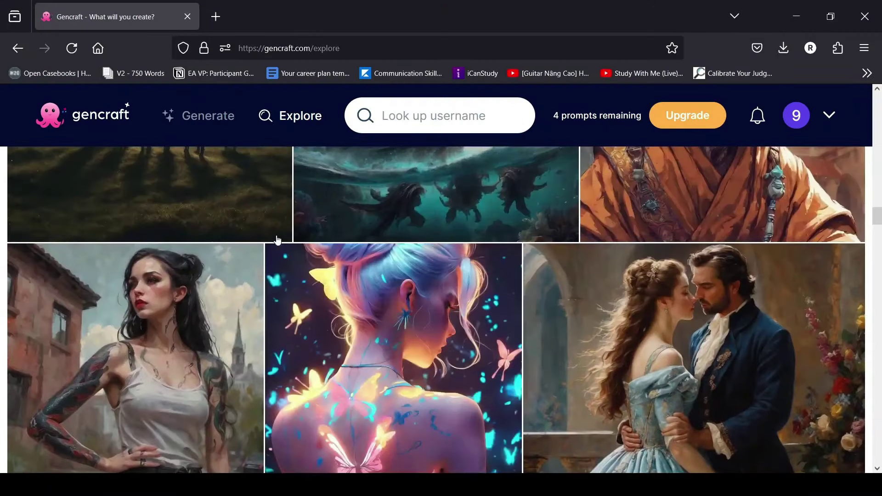
scroll(261, 239, up, 15)
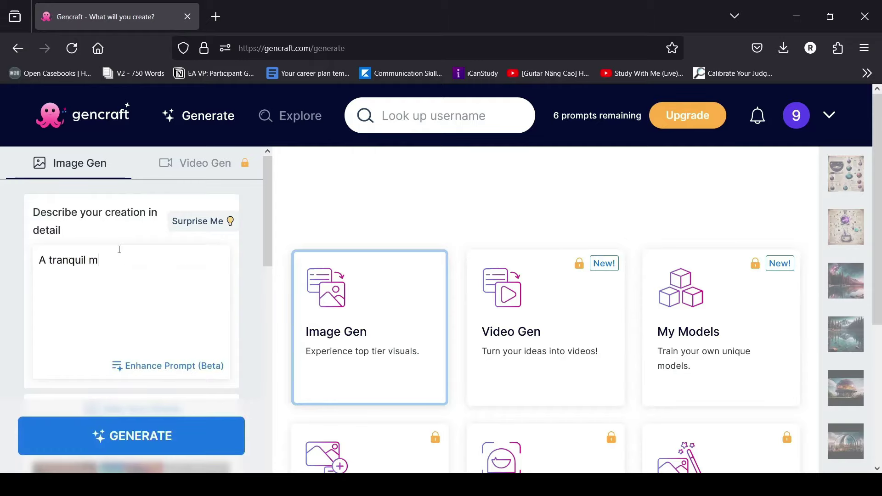
Begin typing the image prompt in the 'Describe your creation' box.
text(ou)
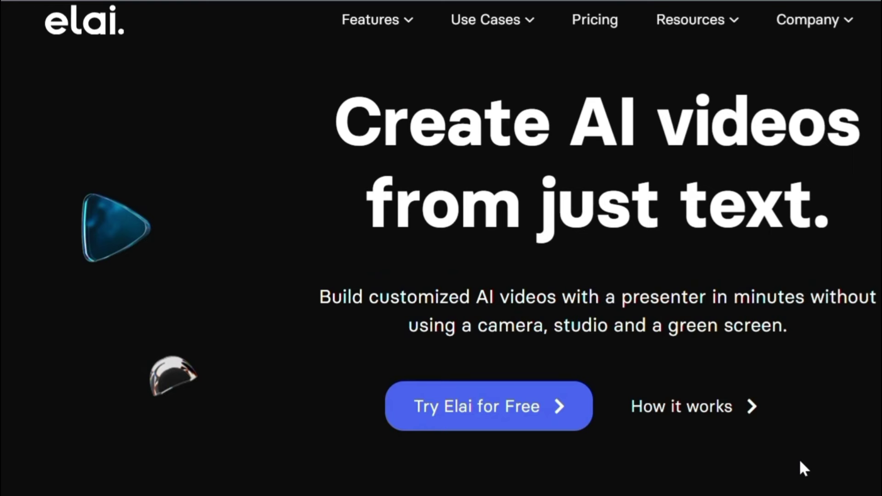
Open slide 3 of the Medical Presentation template, the one with the stats card.
scroll(808, 468, down, 15)
scroll(815, 469, up, 15)
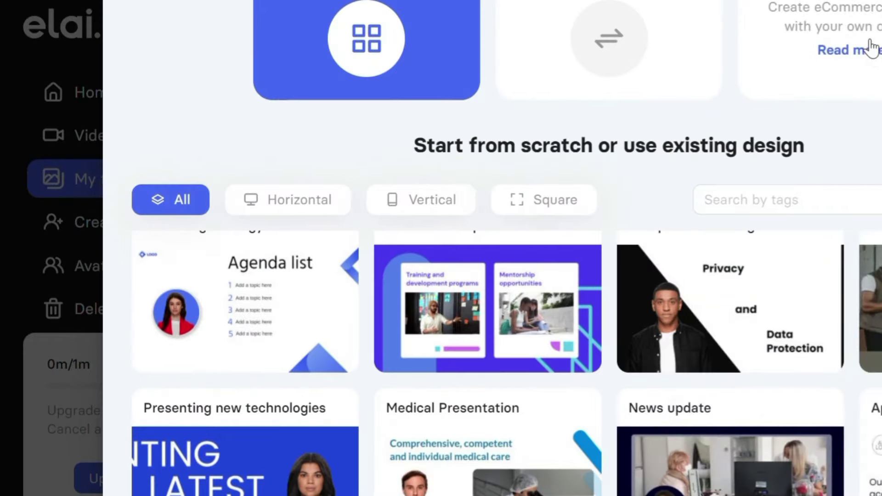
scroll(780, 160, up, 3)
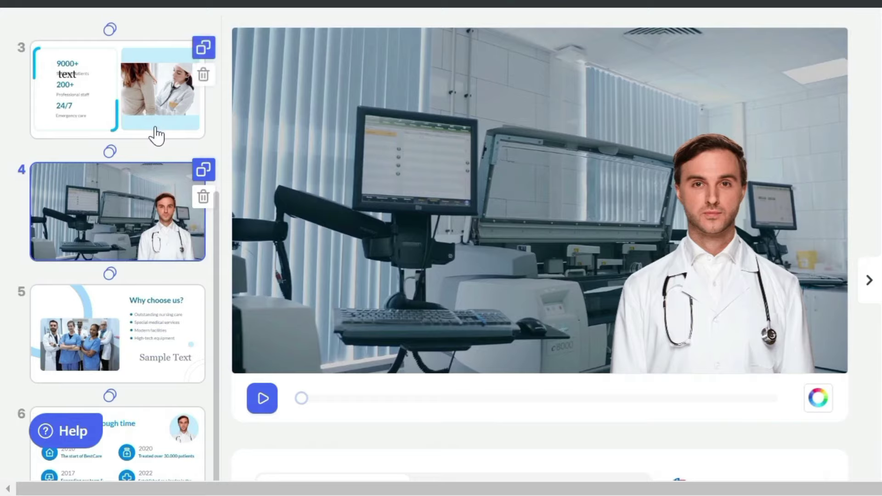
click(156, 135)
scroll(156, 135, up, 5)
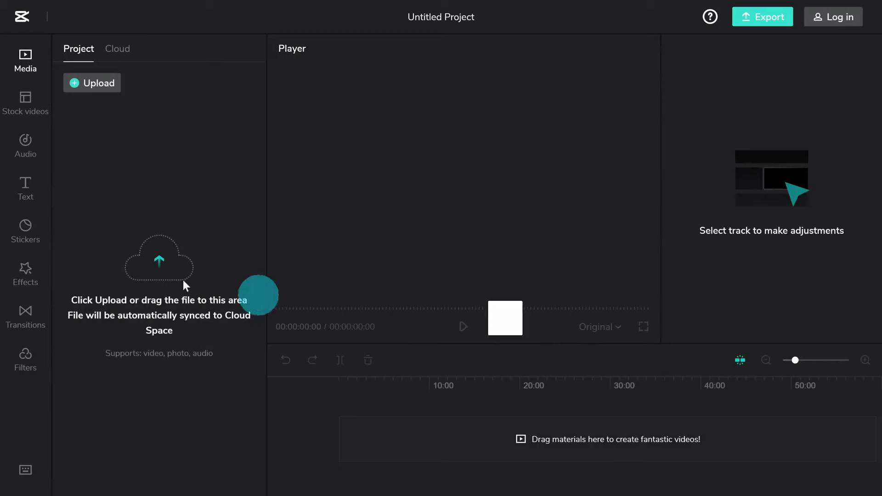
Upload a clip, place C0030.MP4 at 00:00 on the main track, and add a scale keyframe.
drag(68, 251, 137, 118)
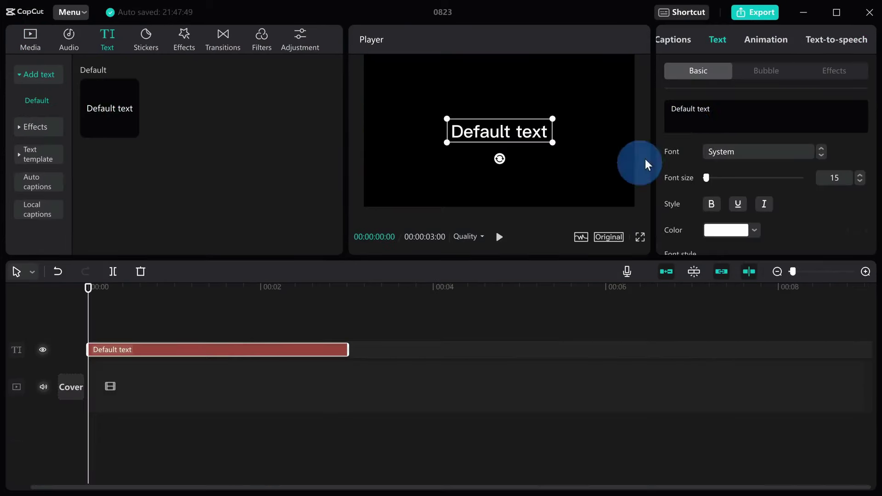
click(734, 114)
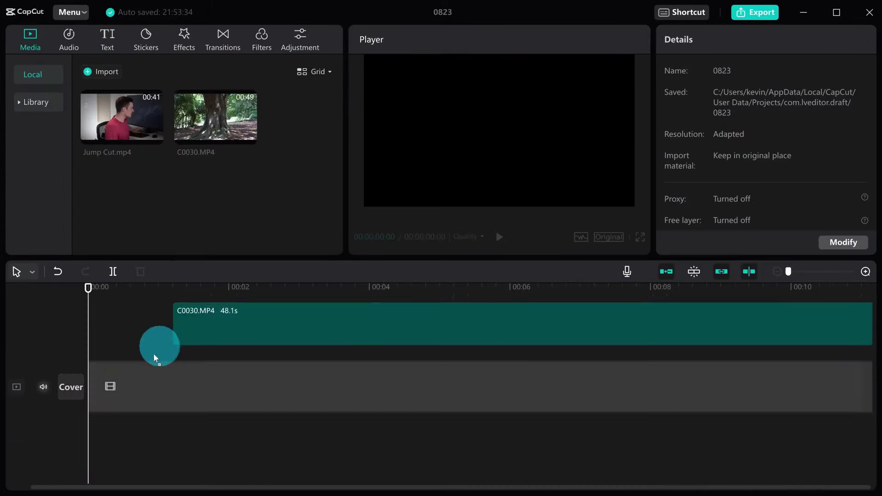
drag(154, 354, 84, 387)
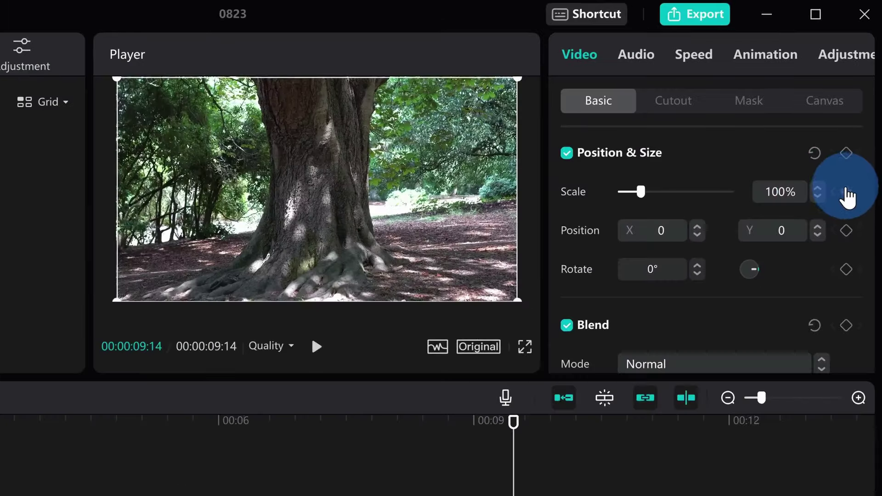
click(845, 193)
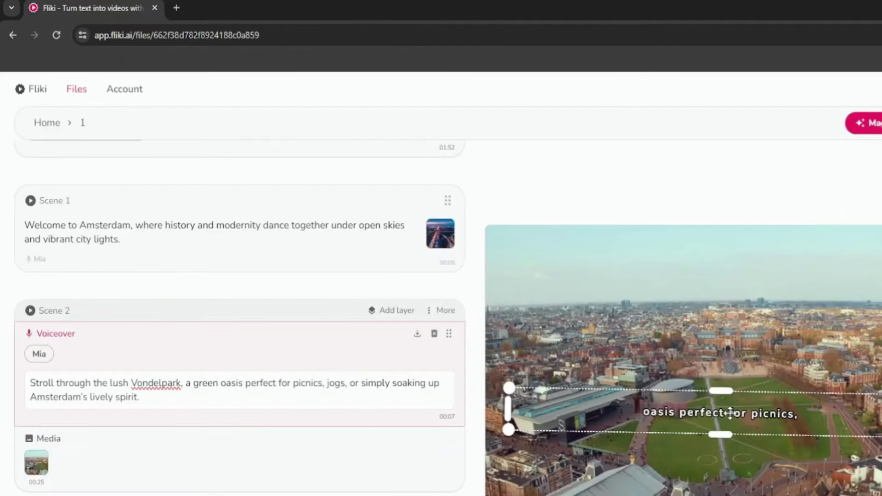
Drag the subtitle caption lower in the preview and start cloning a new voice.
drag(730, 412, 723, 451)
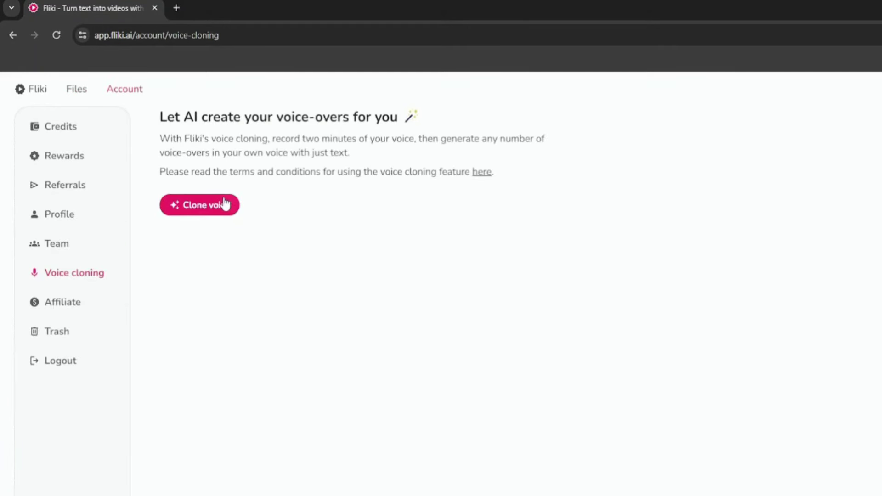
click(214, 207)
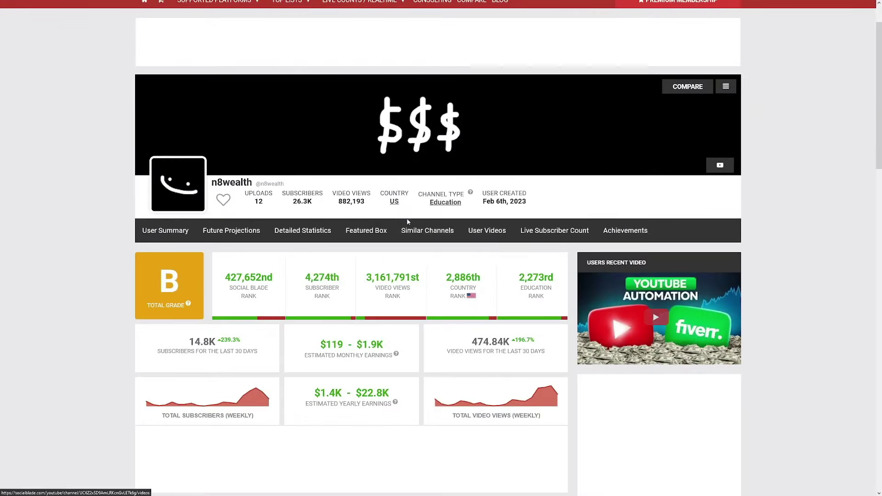
scroll(397, 236, down, 1)
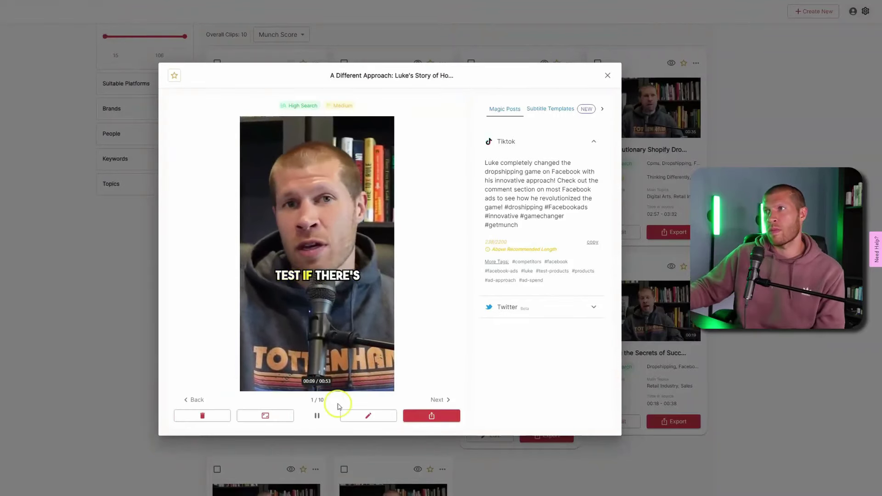
Pause the first suggested short clip in the Munch preview modal.
click(317, 423)
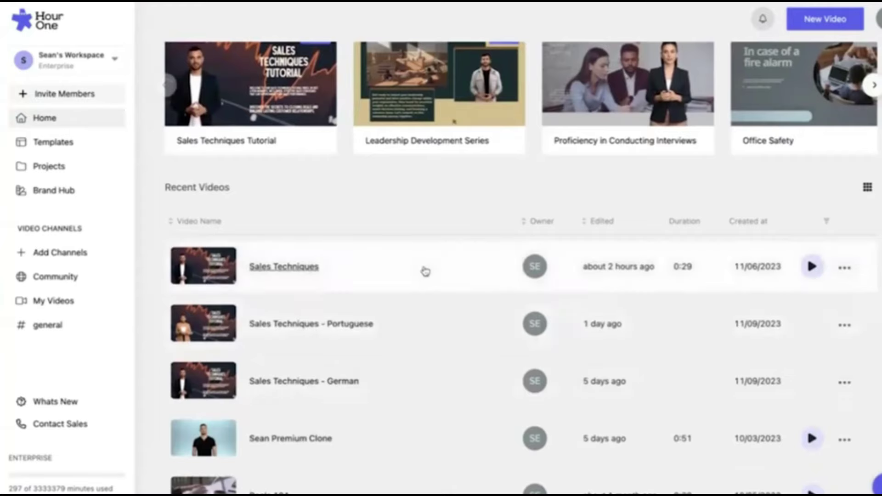
Scroll through Hour One's template list toward the 'How to give an interview' project.
scroll(364, 309, up, 5)
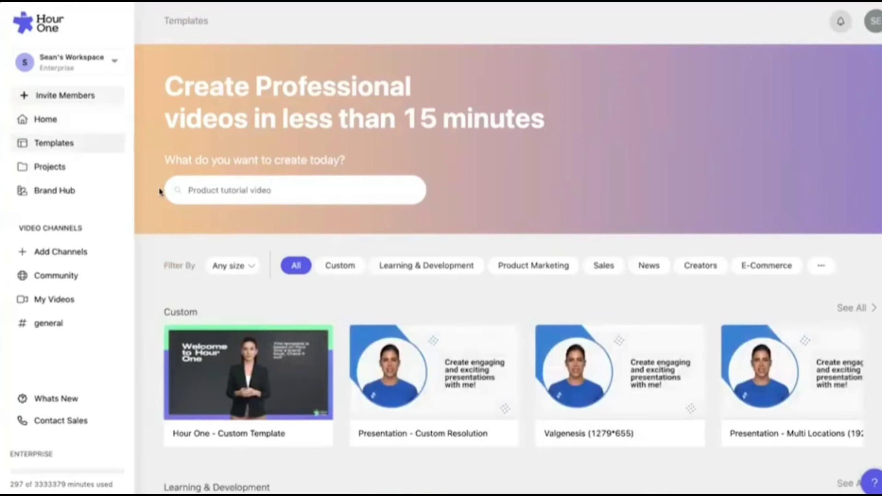
scroll(161, 190, down, 2)
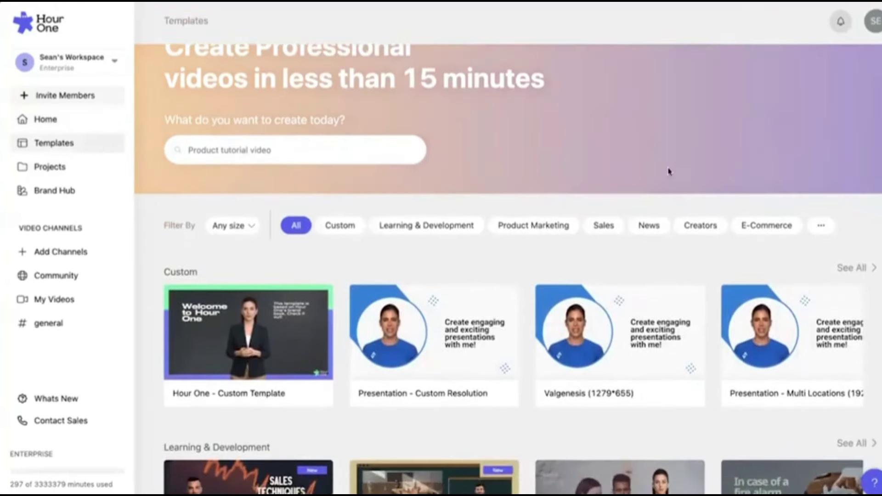
scroll(142, 228, down, 4)
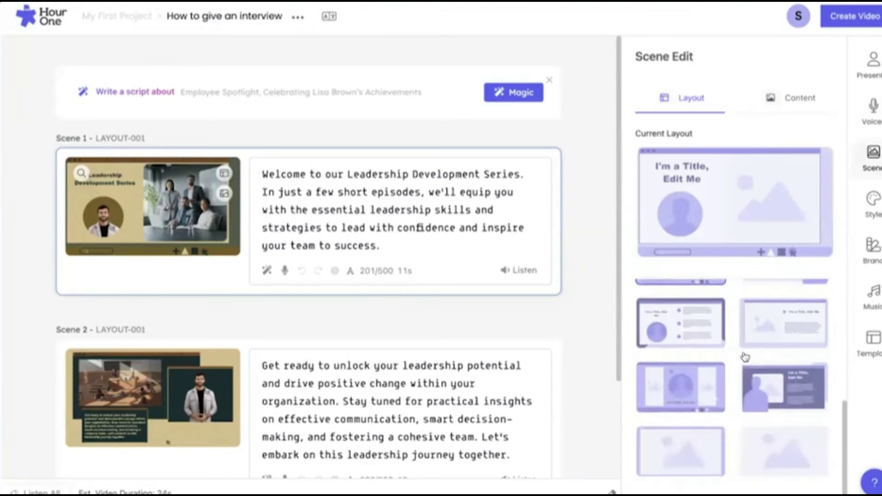
scroll(735, 404, down, 2)
Show the first scene's title and images on the Content tab, then the video Templates gallery.
click(790, 97)
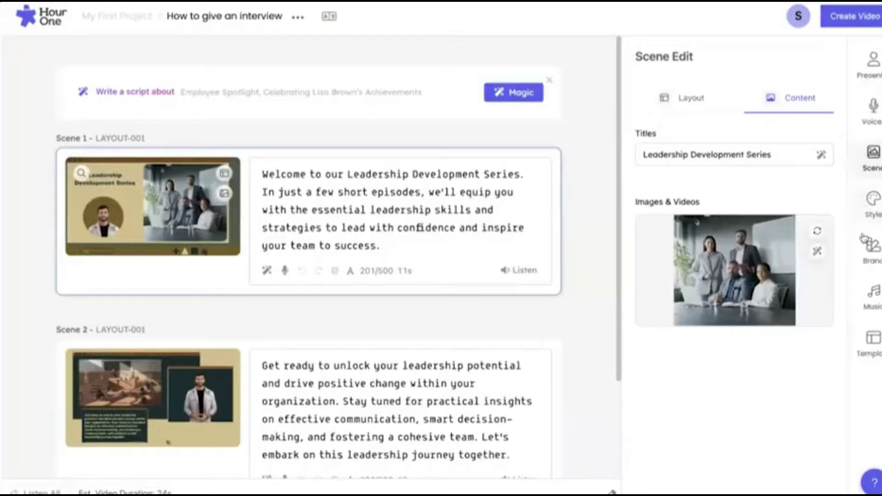
click(864, 204)
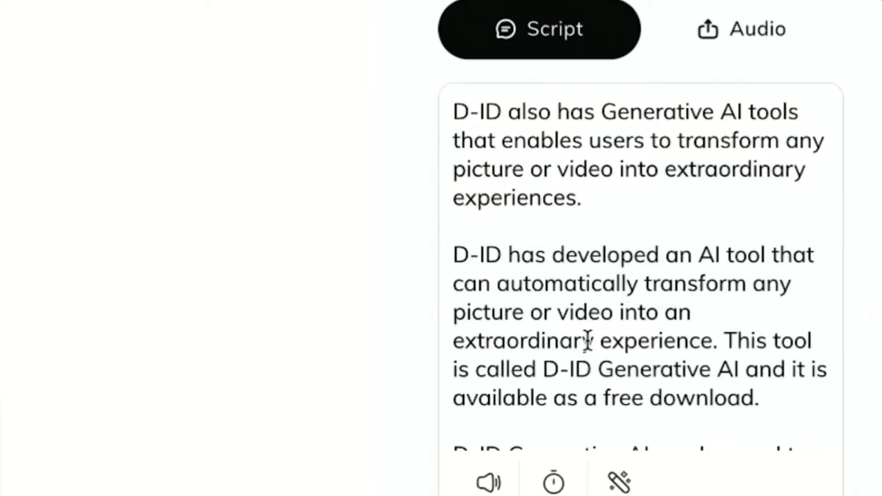
Select the D-ID script from its second paragraph through to the end.
scroll(588, 340, down, 7)
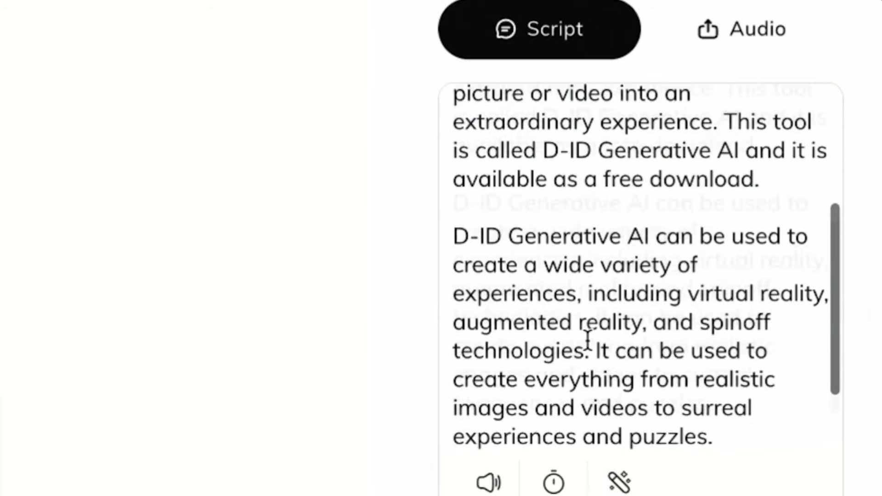
scroll(588, 339, down, 2)
scroll(586, 338, up, 10)
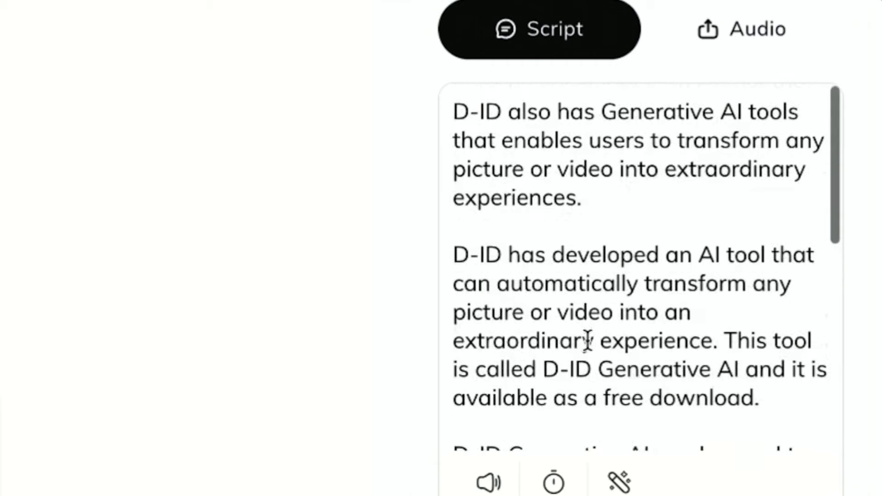
drag(453, 252, 791, 425)
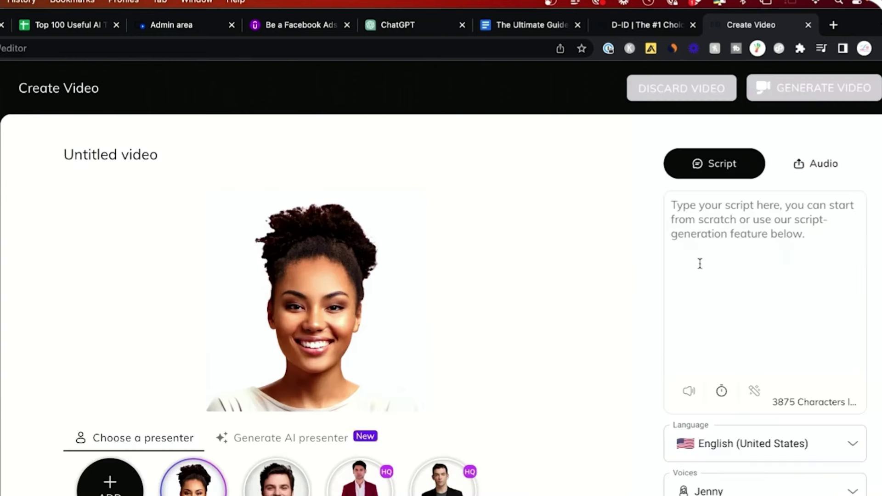
Select all text in the new video's empty Script box.
click(722, 229)
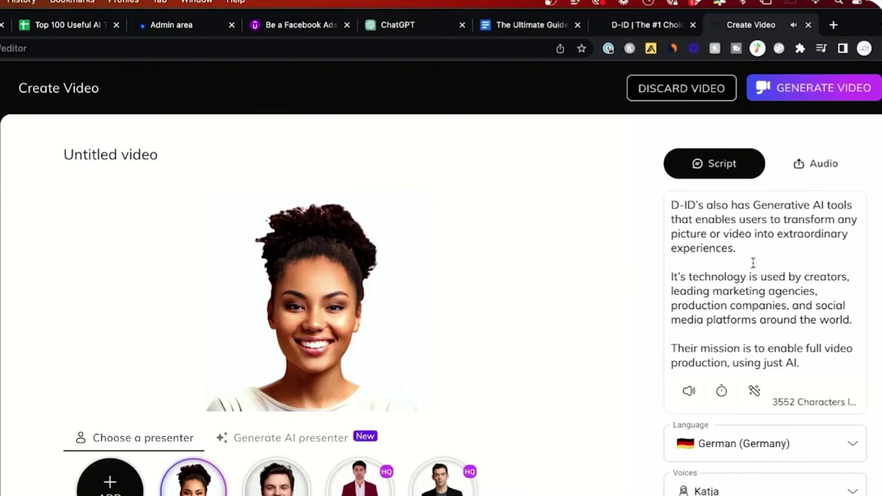
key(super+a)
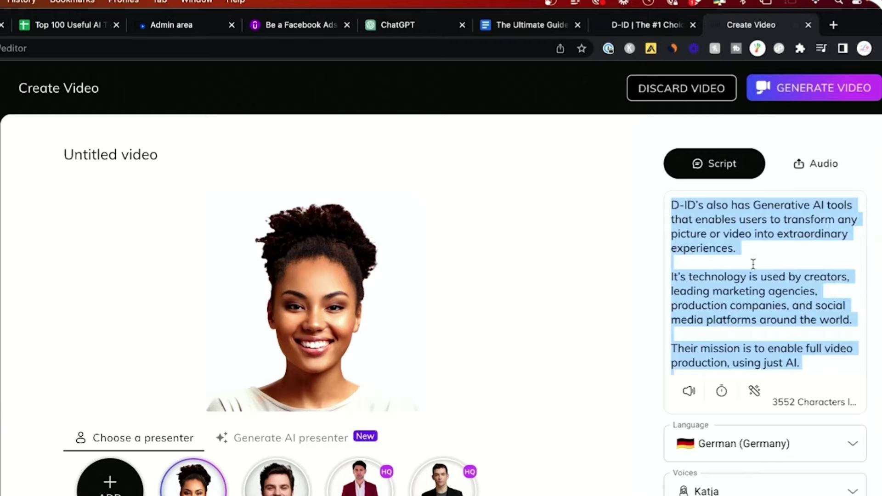